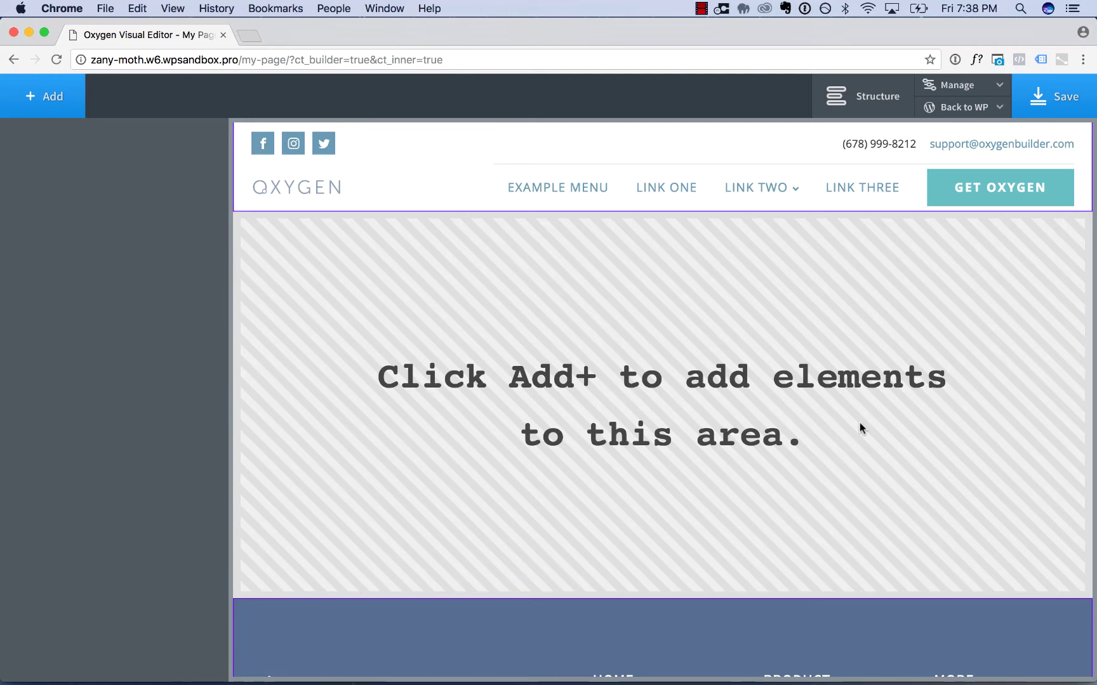
Browse the add-element panel's Helpers and Library groups, then return to the Basics category
{"action": "left_click", "coordinate": [40, 94]}
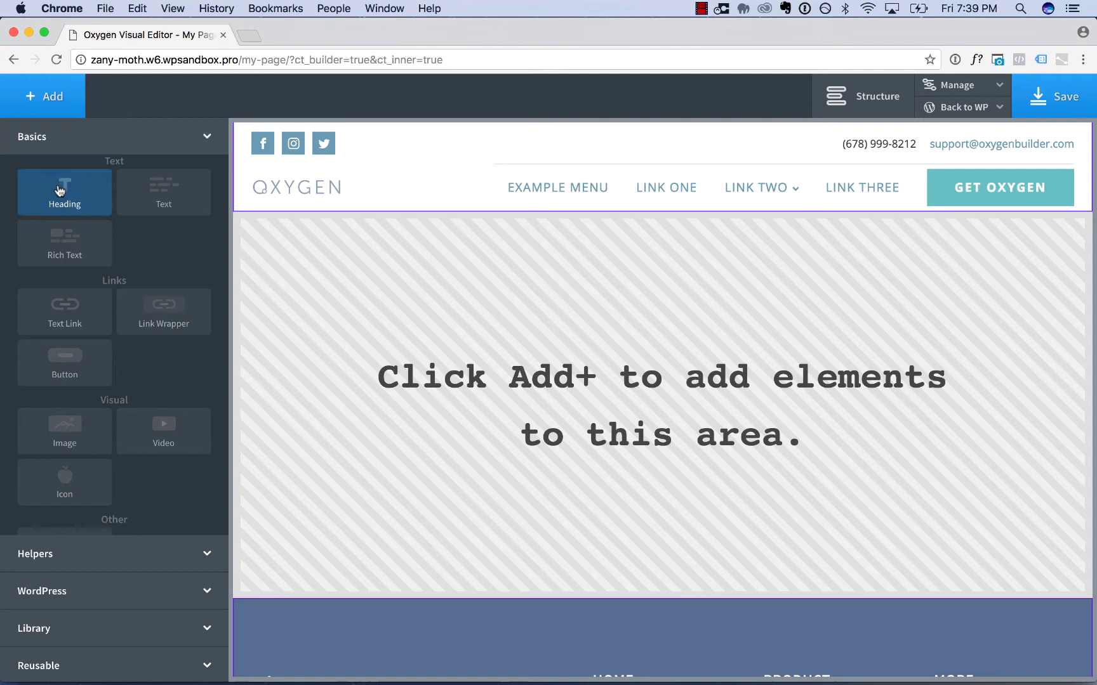
{"action": "left_click", "coordinate": [59, 554]}
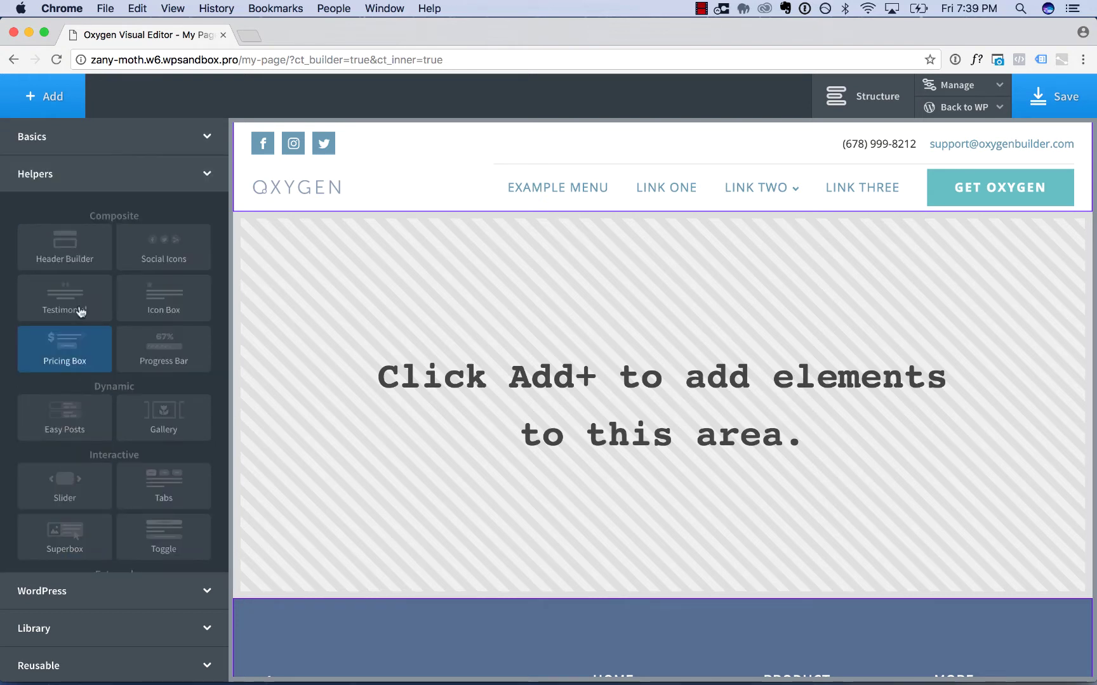
{"action": "scroll", "coordinate": [81, 308], "scroll_direction": "down", "scroll_amount": 2}
{"action": "scroll", "coordinate": [81, 308], "scroll_direction": "up", "scroll_amount": 2}
{"action": "left_click", "coordinate": [91, 628]}
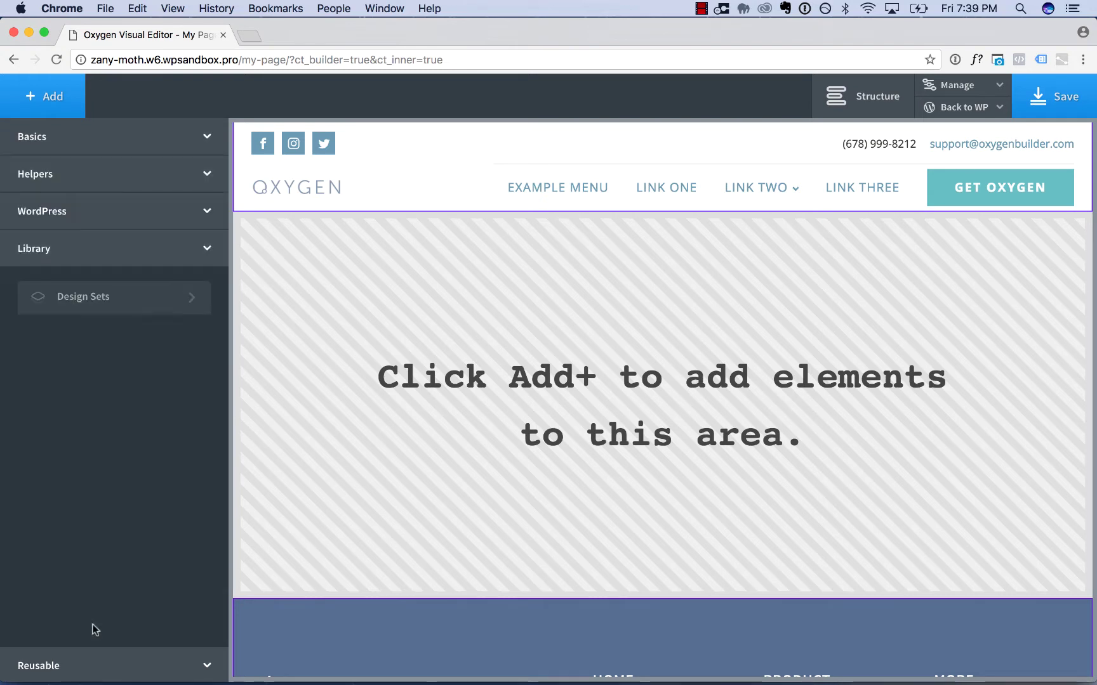
{"action": "left_click", "coordinate": [102, 152]}
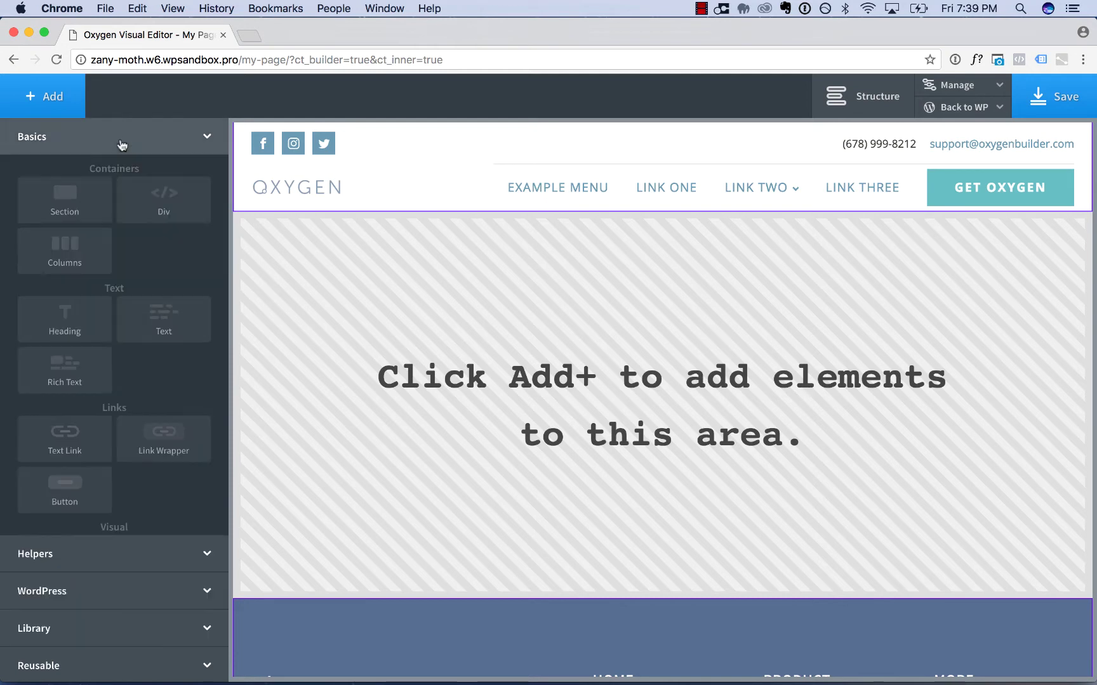
Add a Section containing a Heading and a Button below it, then select the heading
{"action": "left_click", "coordinate": [72, 207]}
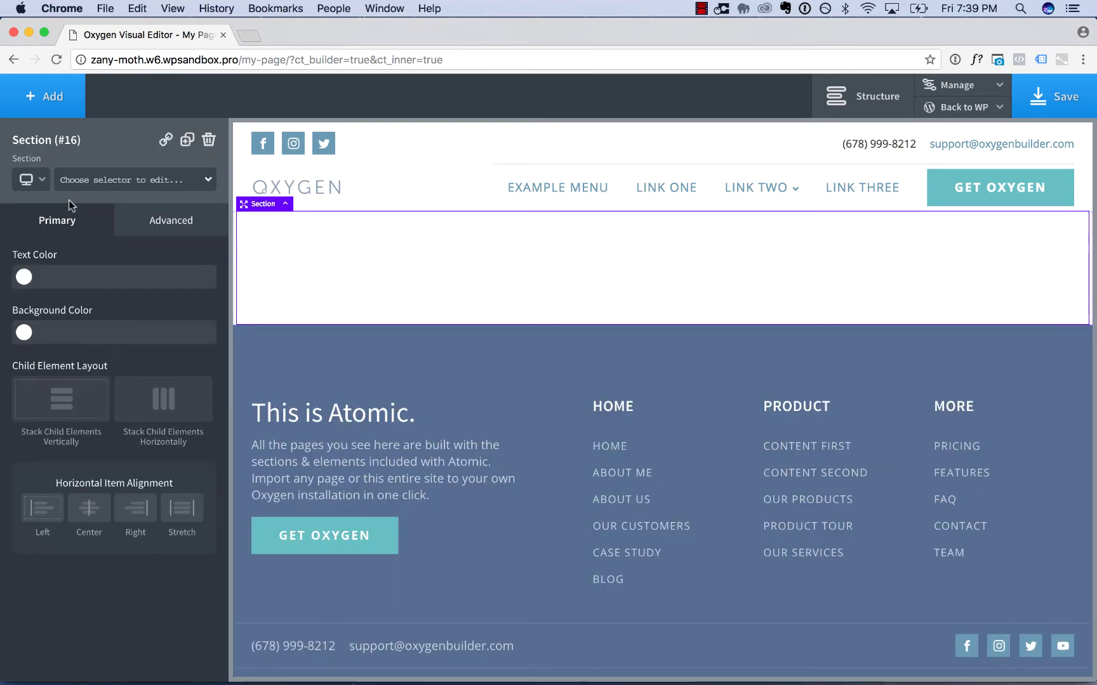
{"action": "left_click", "coordinate": [51, 98]}
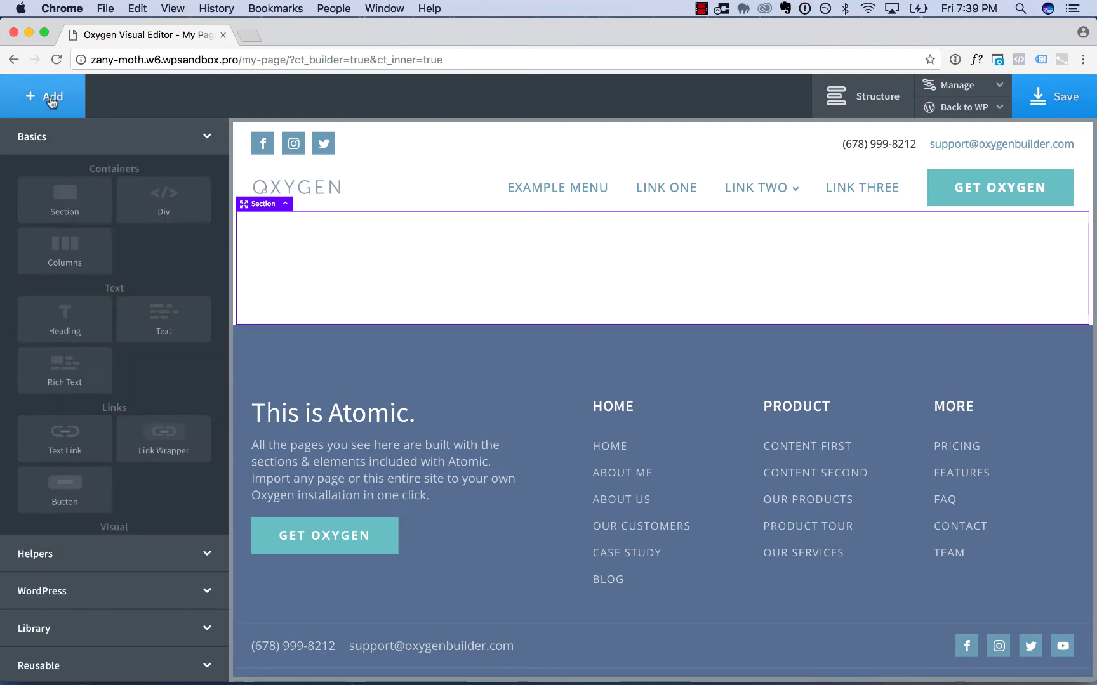
{"action": "left_click", "coordinate": [71, 314]}
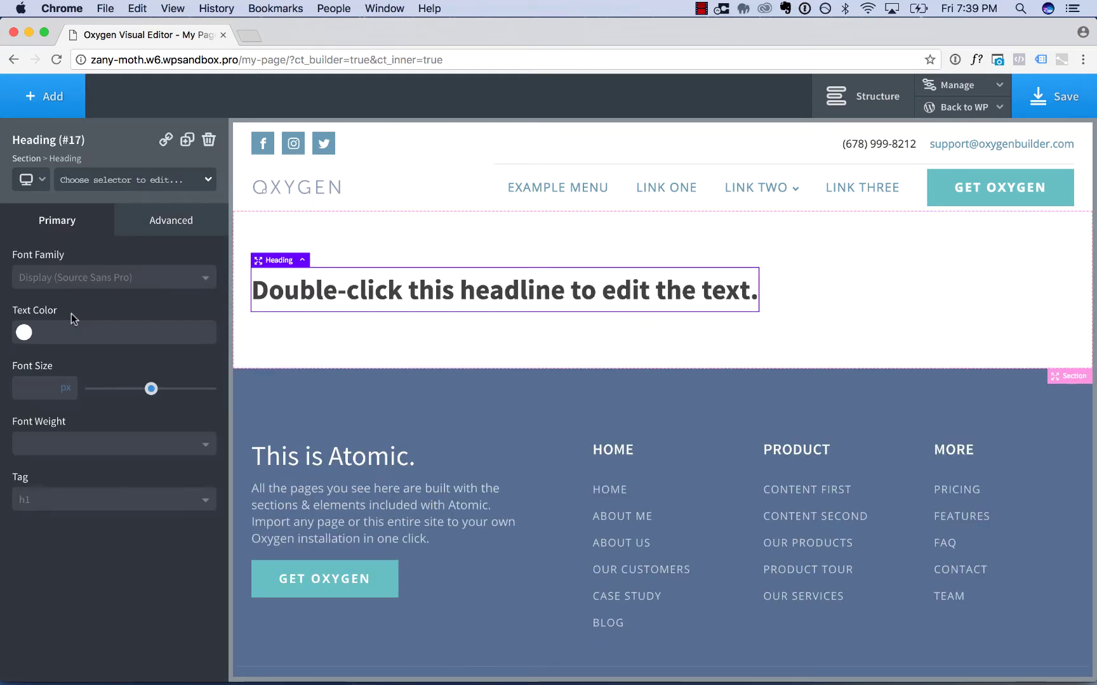
{"action": "left_click", "coordinate": [51, 96]}
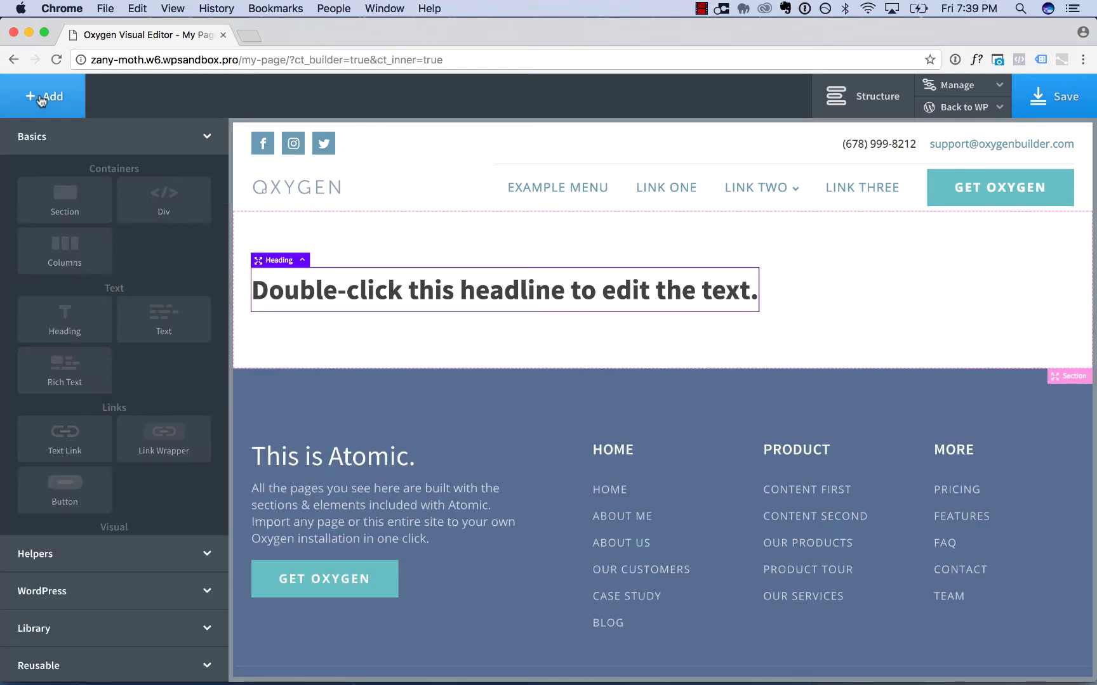
{"action": "left_click", "coordinate": [65, 486]}
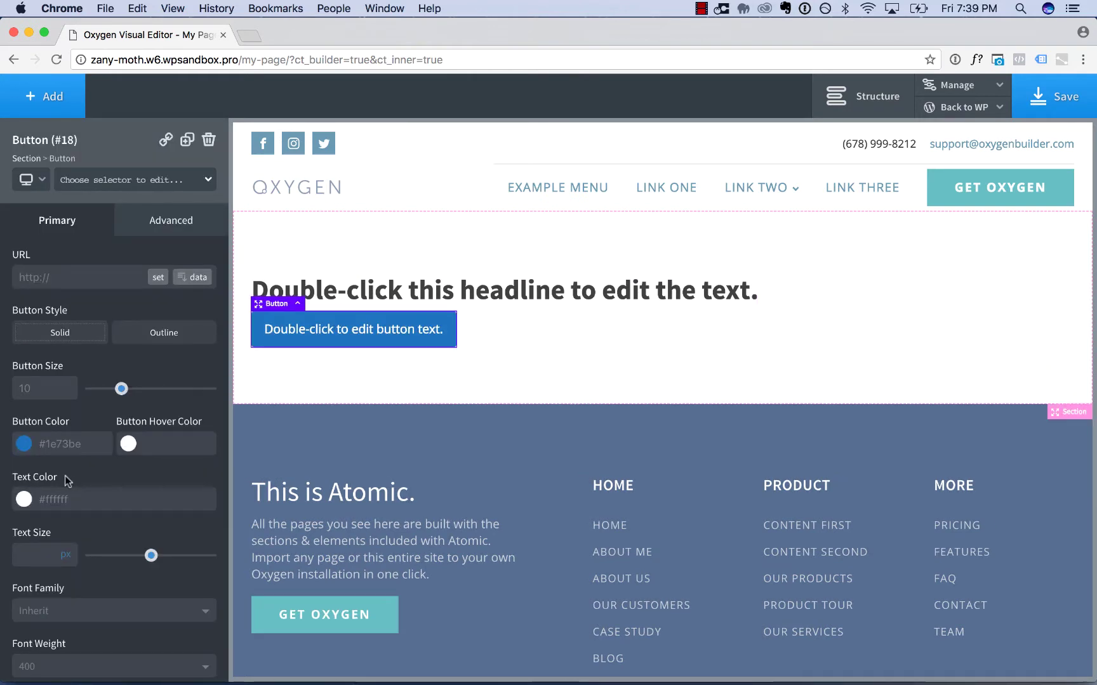
{"action": "left_click", "coordinate": [376, 294]}
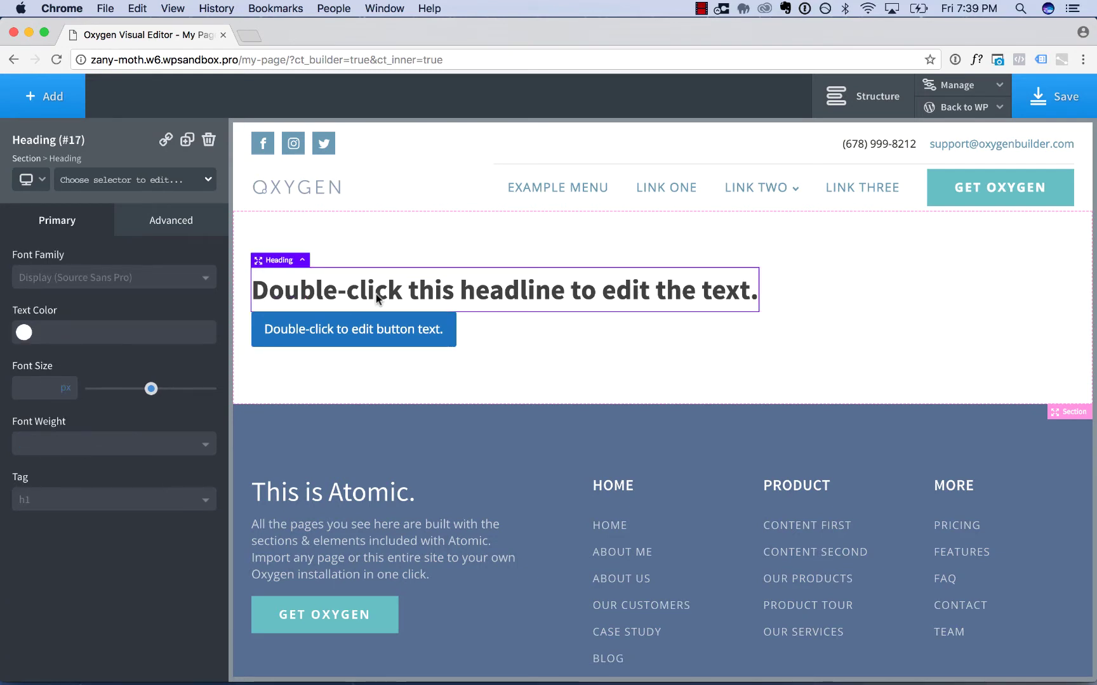
{"action": "left_click", "coordinate": [371, 335]}
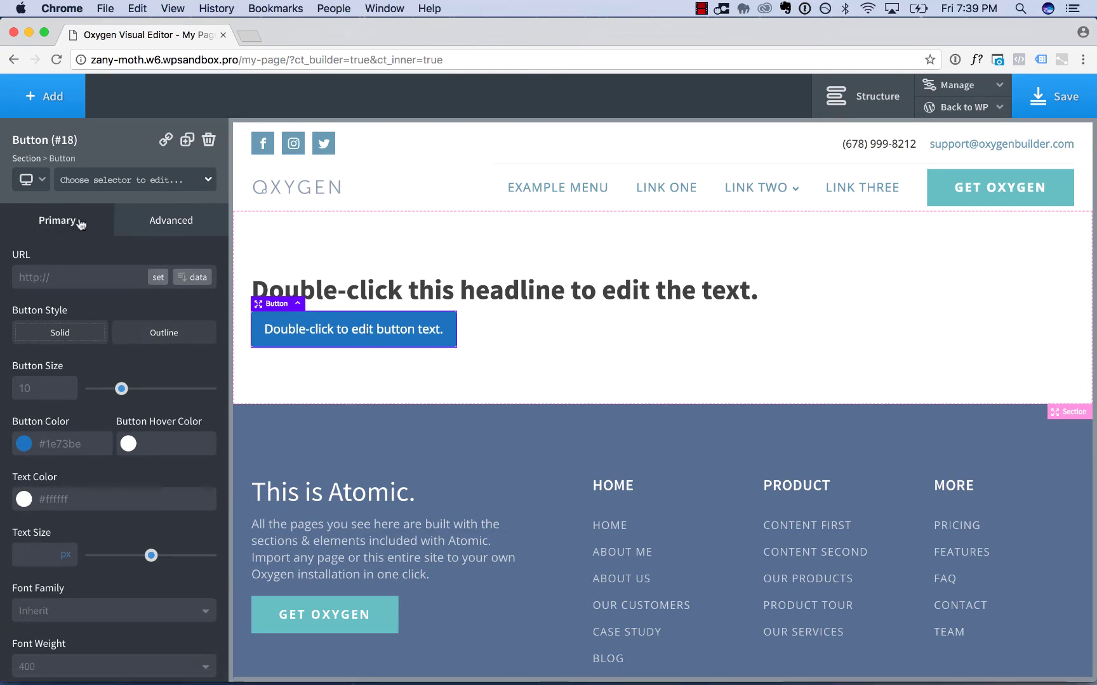
{"action": "left_click", "coordinate": [186, 222]}
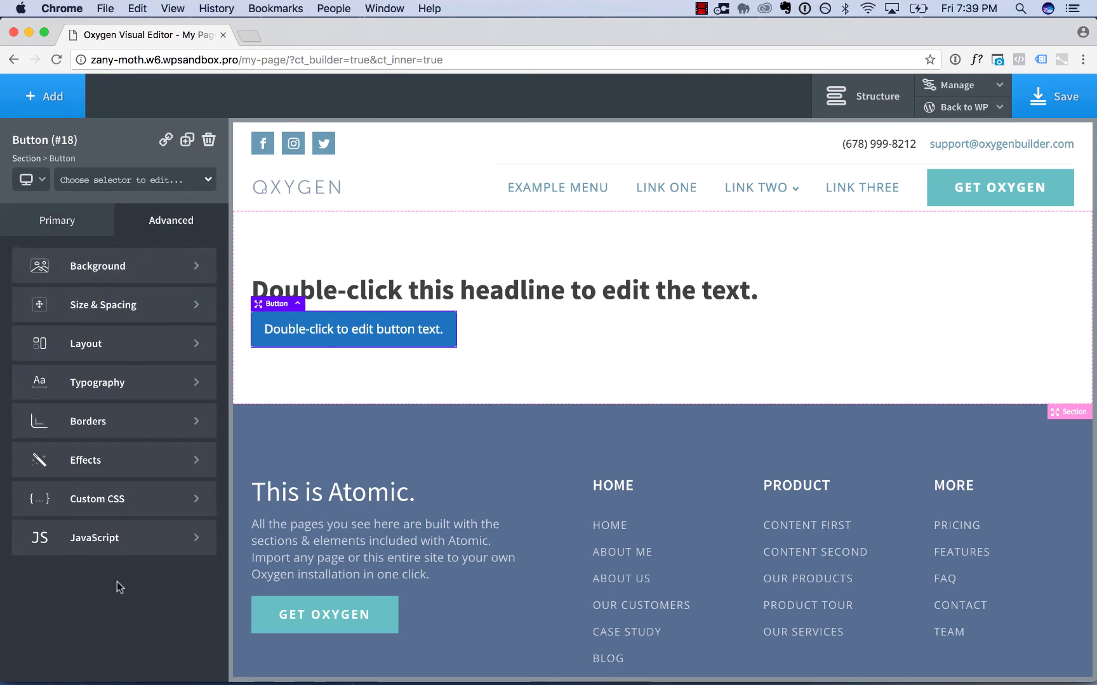
{"action": "left_click", "coordinate": [400, 290]}
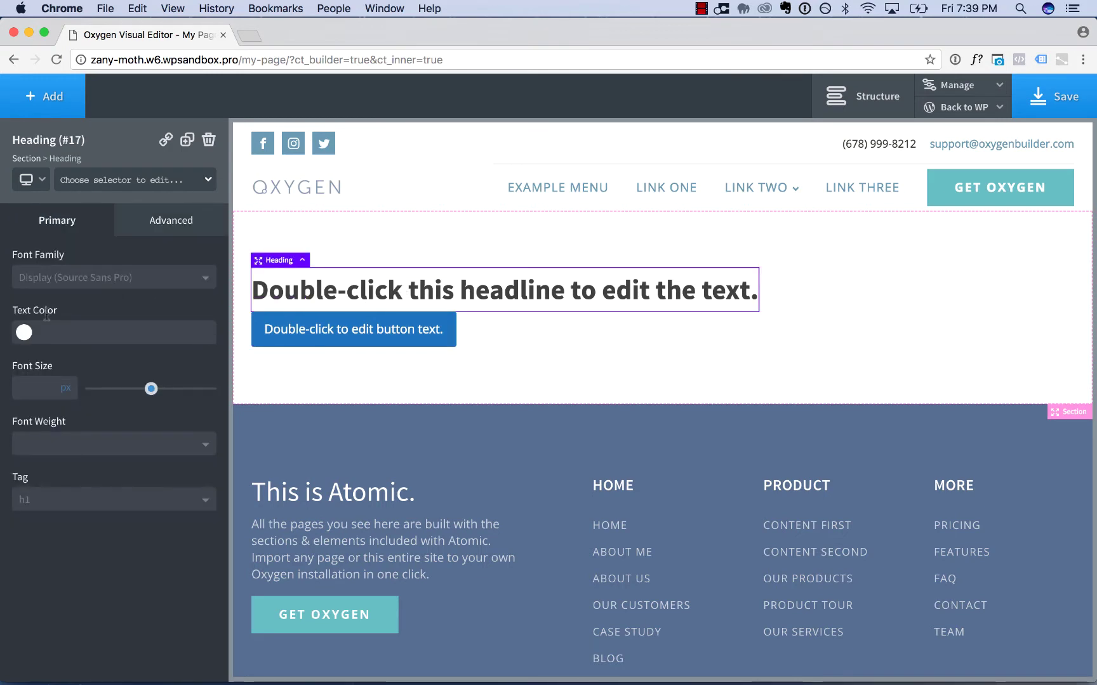
Style the headline black, 36 px, with light font weight 300
{"action": "left_click", "coordinate": [24, 335]}
{"action": "left_click", "coordinate": [27, 466]}
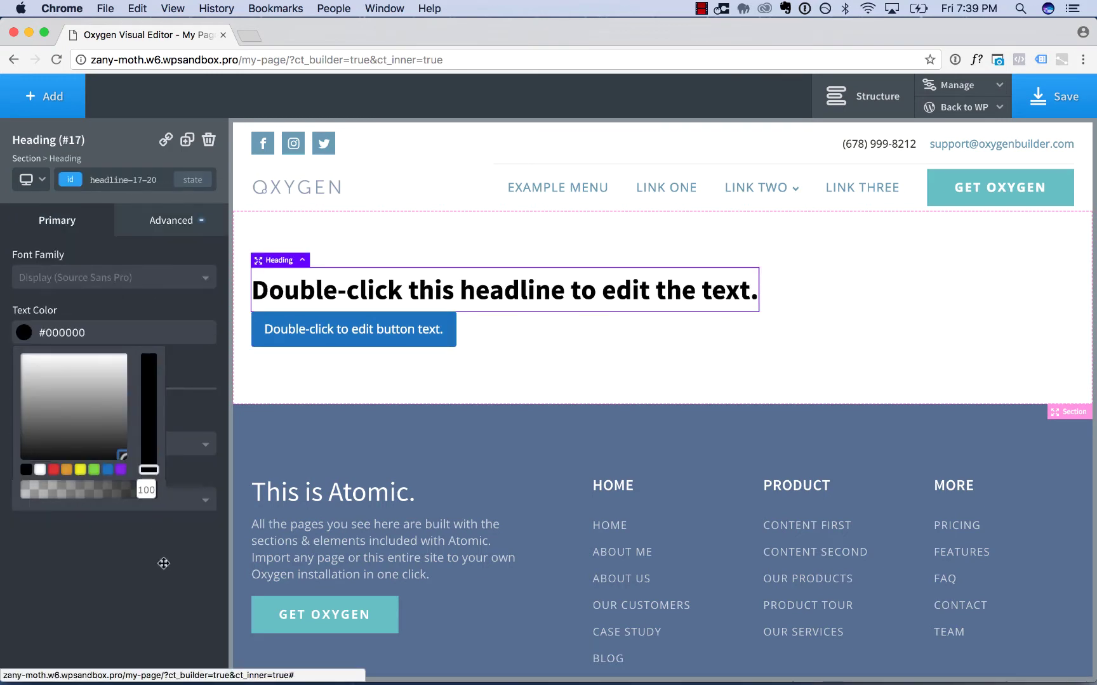
{"action": "left_click", "coordinate": [193, 413]}
{"action": "mouse_move", "coordinate": [151, 388]}
{"action": "left_mouse_down"}
{"action": "mouse_move", "coordinate": [183, 389]}
{"action": "mouse_move", "coordinate": [111, 389]}
{"action": "mouse_move", "coordinate": [133, 392]}
{"action": "left_mouse_up"}
{"action": "left_click", "coordinate": [123, 447]}
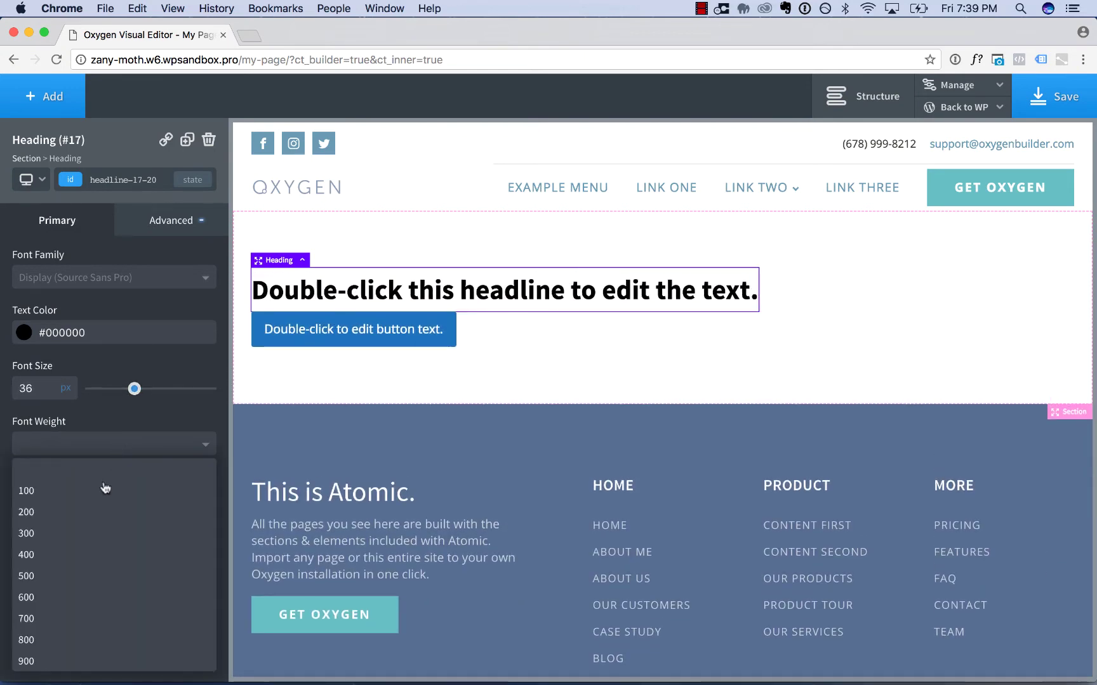
{"action": "left_click", "coordinate": [87, 535]}
Make the button a solid green #1aaf8a at button size 14
{"action": "left_click", "coordinate": [323, 334]}
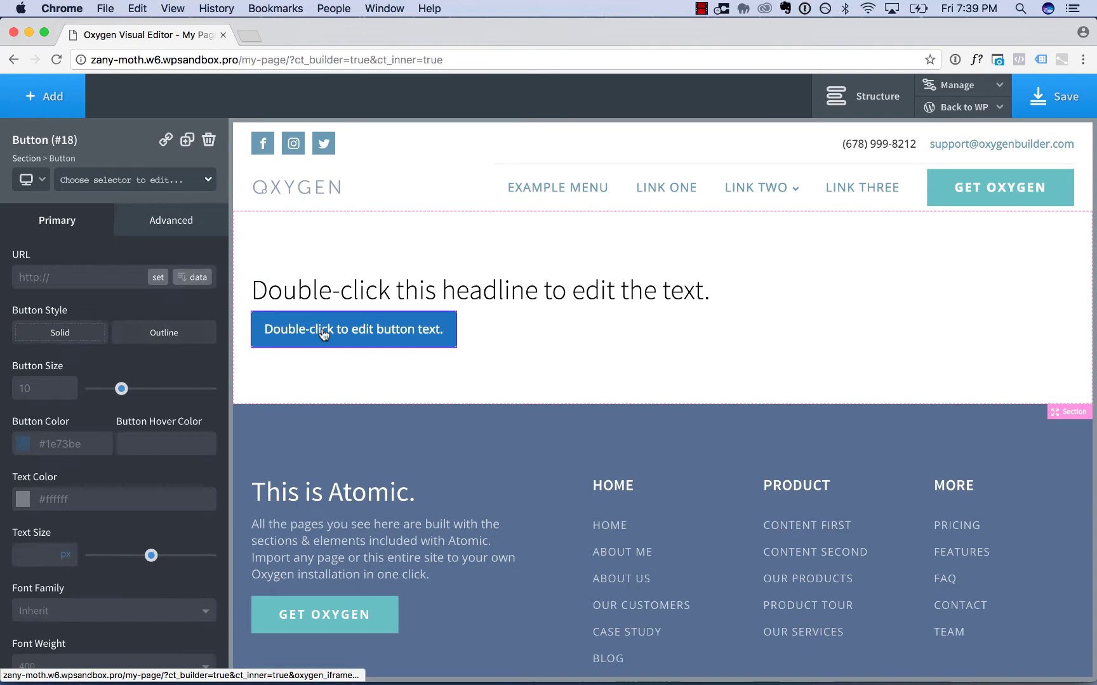
{"action": "left_click", "coordinate": [23, 444]}
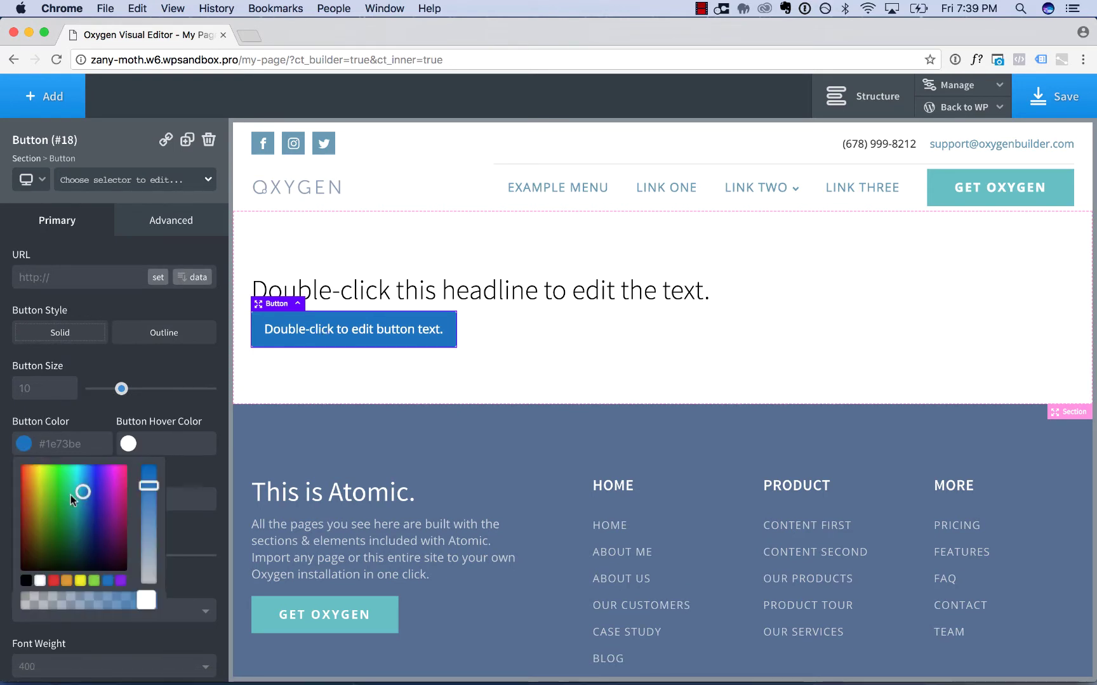
{"action": "mouse_move", "coordinate": [71, 495]}
{"action": "left_mouse_down"}
{"action": "mouse_move", "coordinate": [100, 487]}
{"action": "mouse_move", "coordinate": [70, 498]}
{"action": "left_mouse_up"}
{"action": "left_click", "coordinate": [134, 339]}
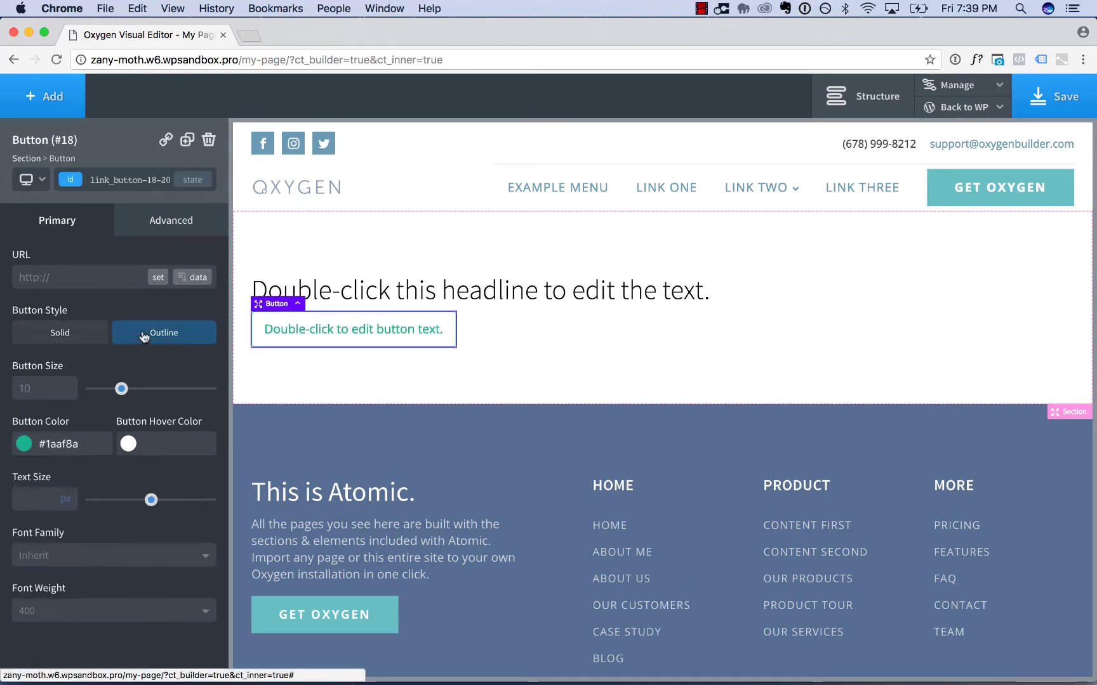
{"action": "left_click", "coordinate": [61, 332]}
{"action": "left_click_drag", "start_coordinate": [121, 388], "coordinate": [146, 394]}
{"action": "scroll", "coordinate": [120, 527], "scroll_direction": "down", "scroll_amount": 1}
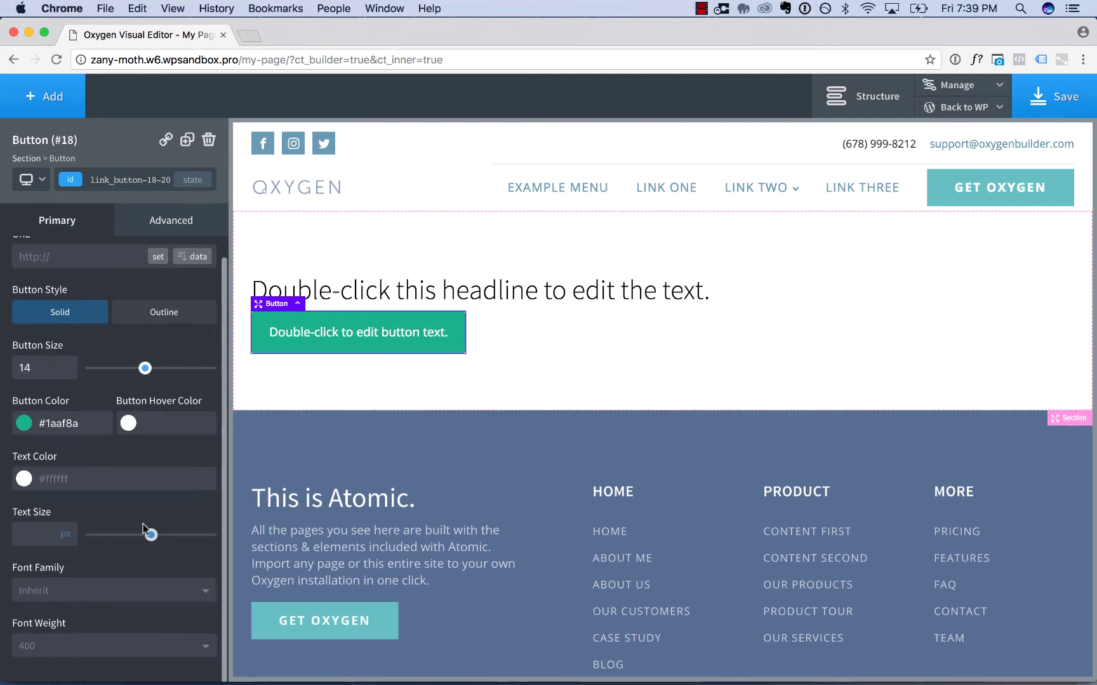
{"action": "scroll", "coordinate": [166, 524], "scroll_direction": "up", "scroll_amount": 1}
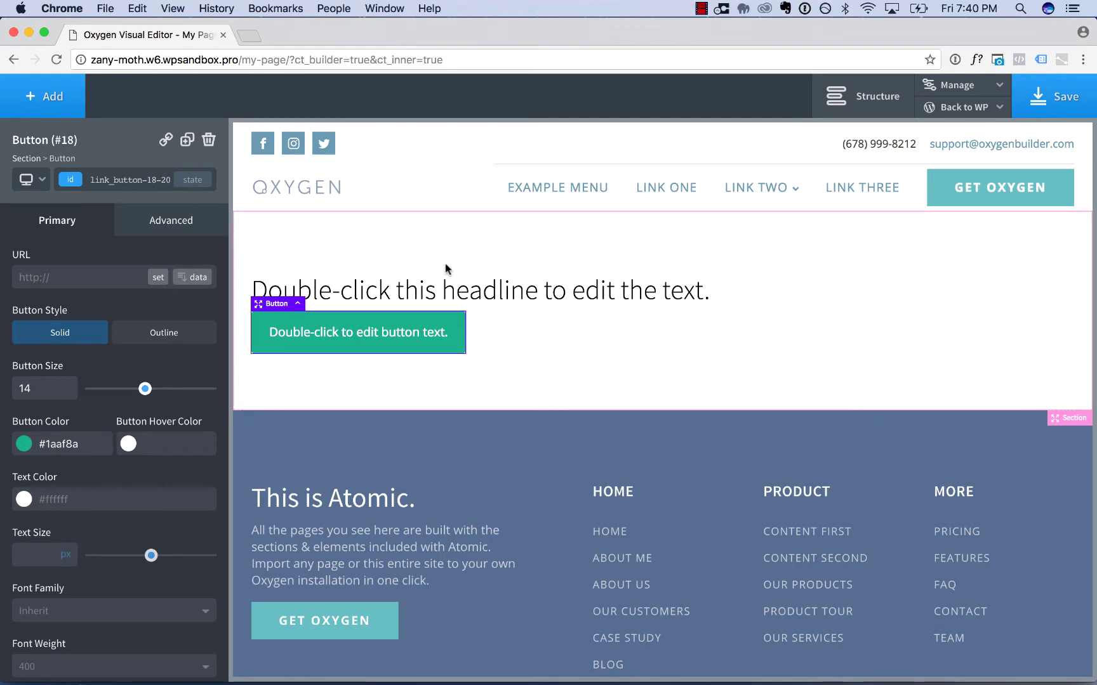
Select the headline and briefly check its element states list
{"action": "left_click", "coordinate": [437, 297]}
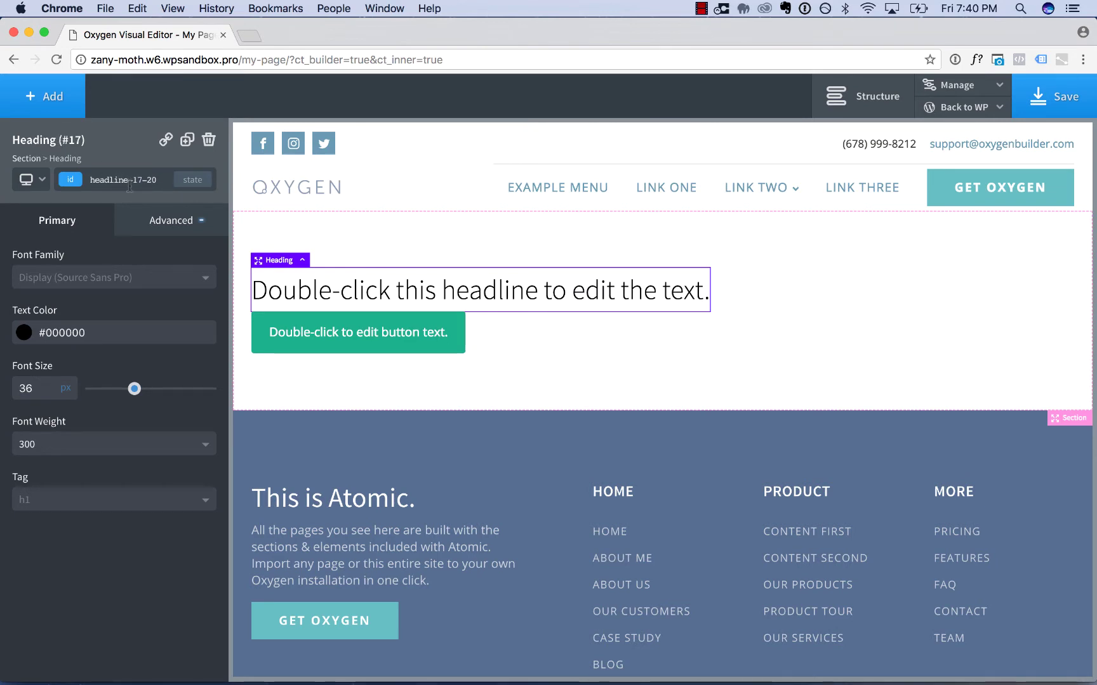
{"action": "left_click", "coordinate": [194, 181]}
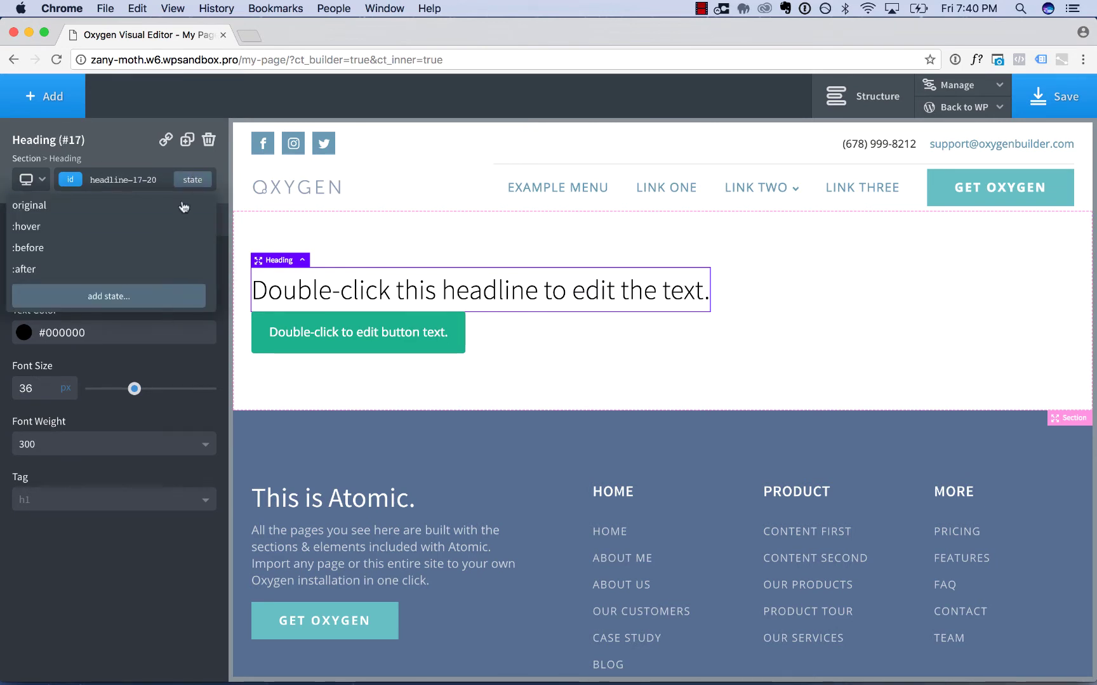
{"action": "left_click", "coordinate": [194, 180]}
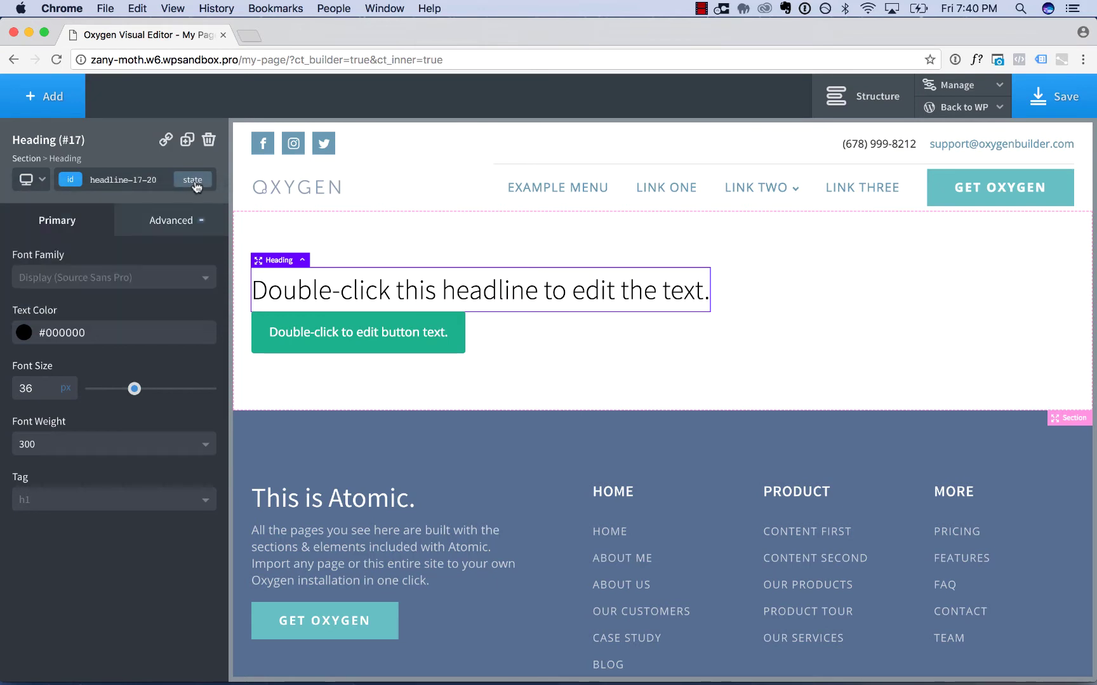
Preview the page below 992px and below 480px, then return to All devices
{"action": "left_click", "coordinate": [28, 182]}
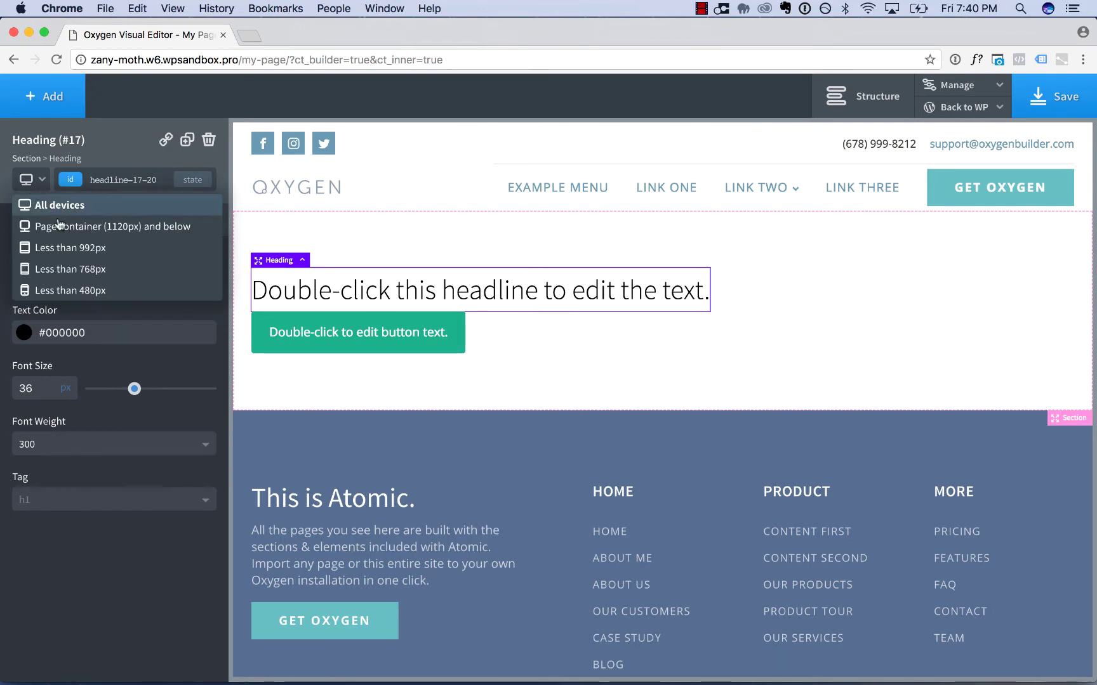
{"action": "left_click", "coordinate": [62, 247]}
{"action": "left_click", "coordinate": [33, 181]}
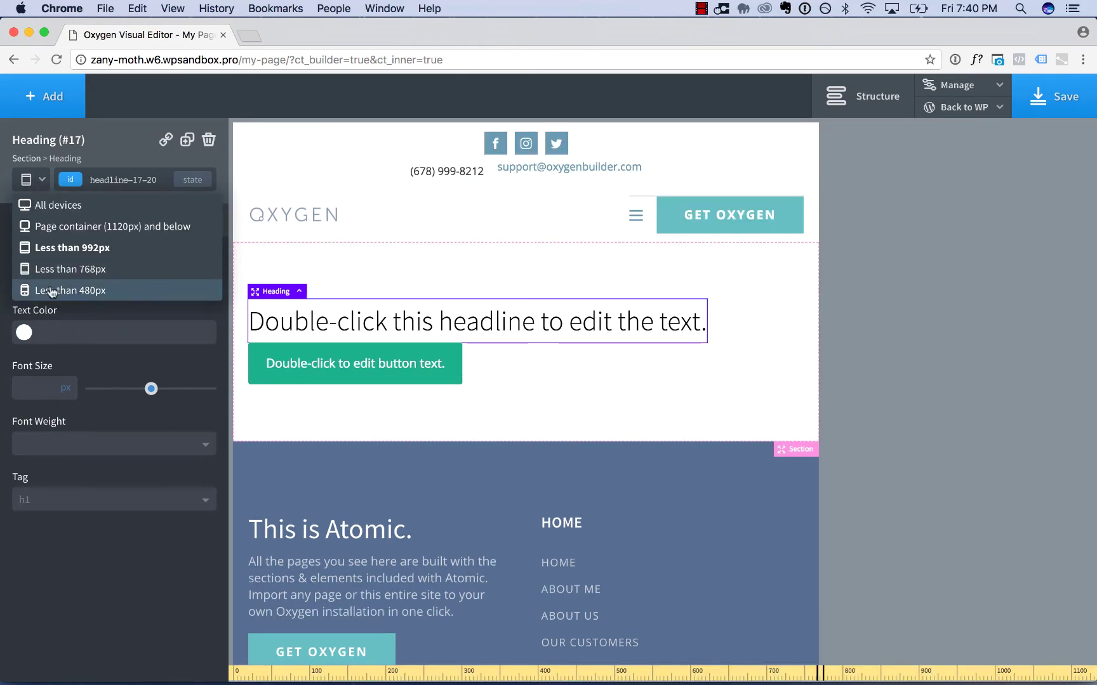
{"action": "left_click", "coordinate": [49, 287]}
{"action": "left_click", "coordinate": [28, 181]}
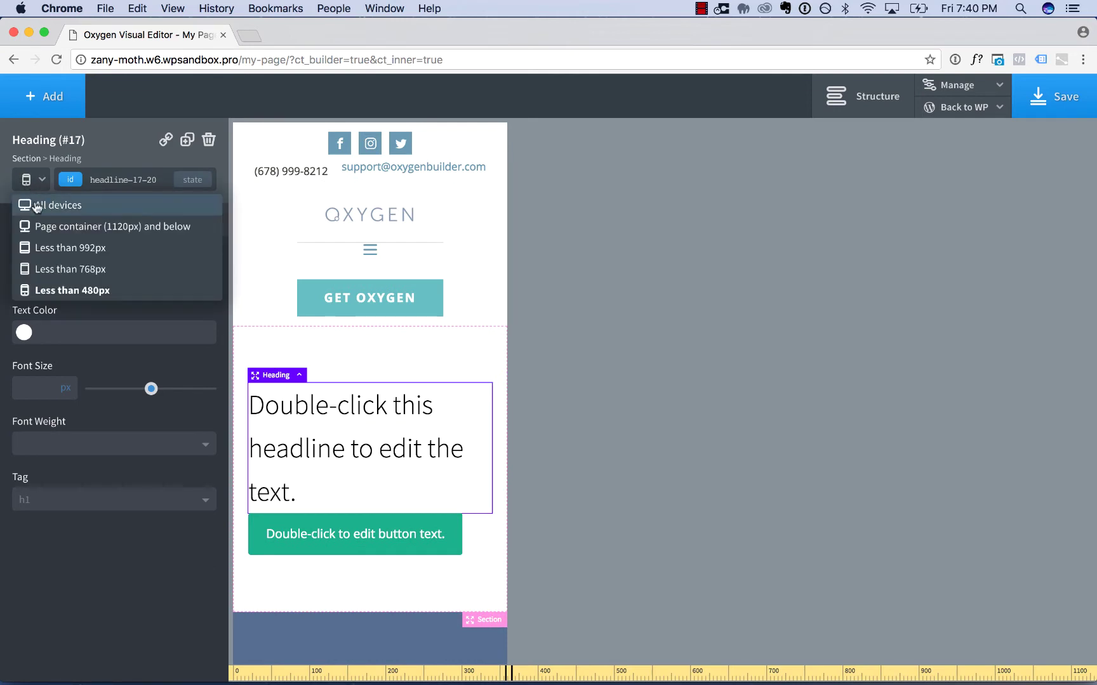
{"action": "left_click", "coordinate": [36, 205]}
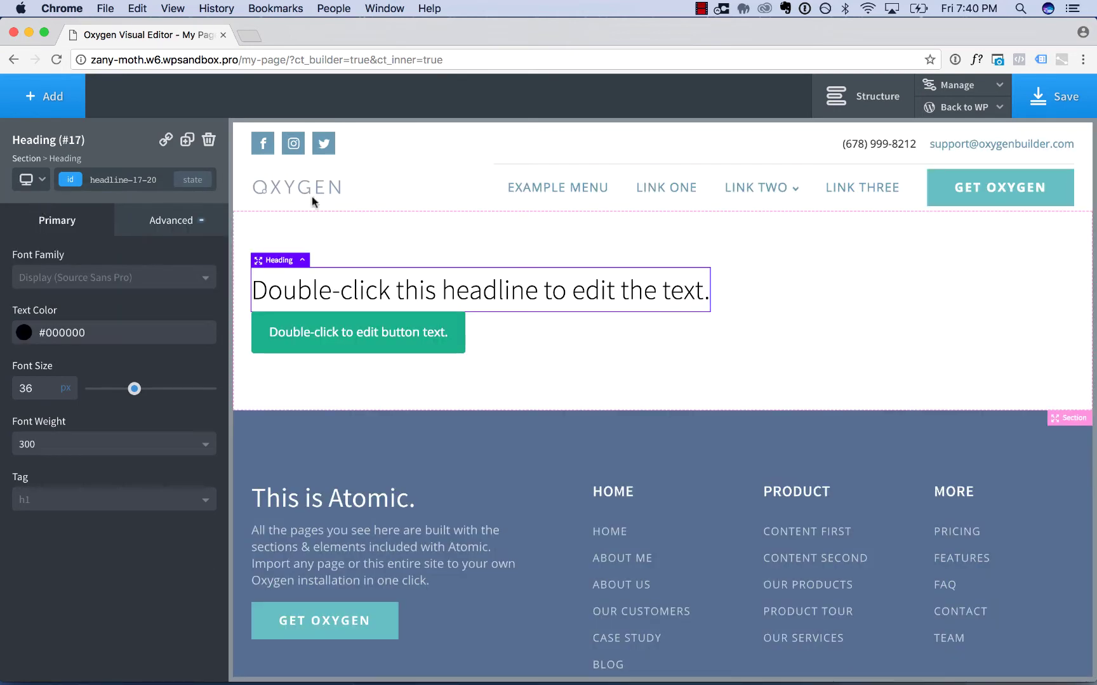
Add a Div below the button with a 1600 x 900 placeholder Image inside it
{"action": "left_click", "coordinate": [438, 241]}
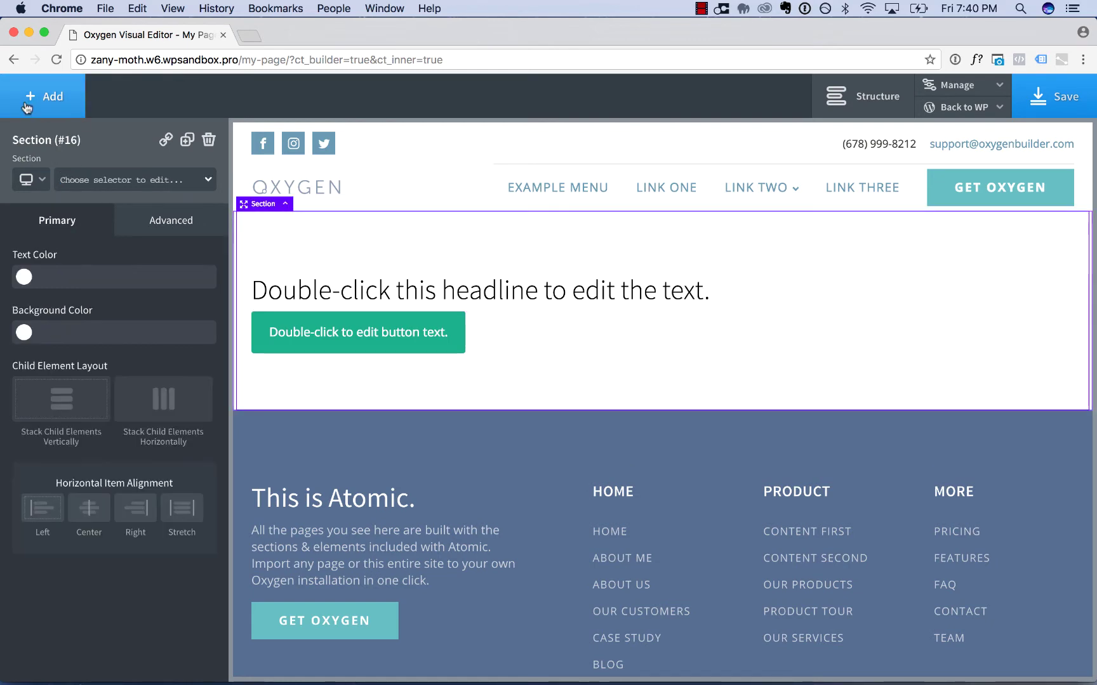
{"action": "left_click", "coordinate": [44, 96]}
{"action": "left_click", "coordinate": [164, 200]}
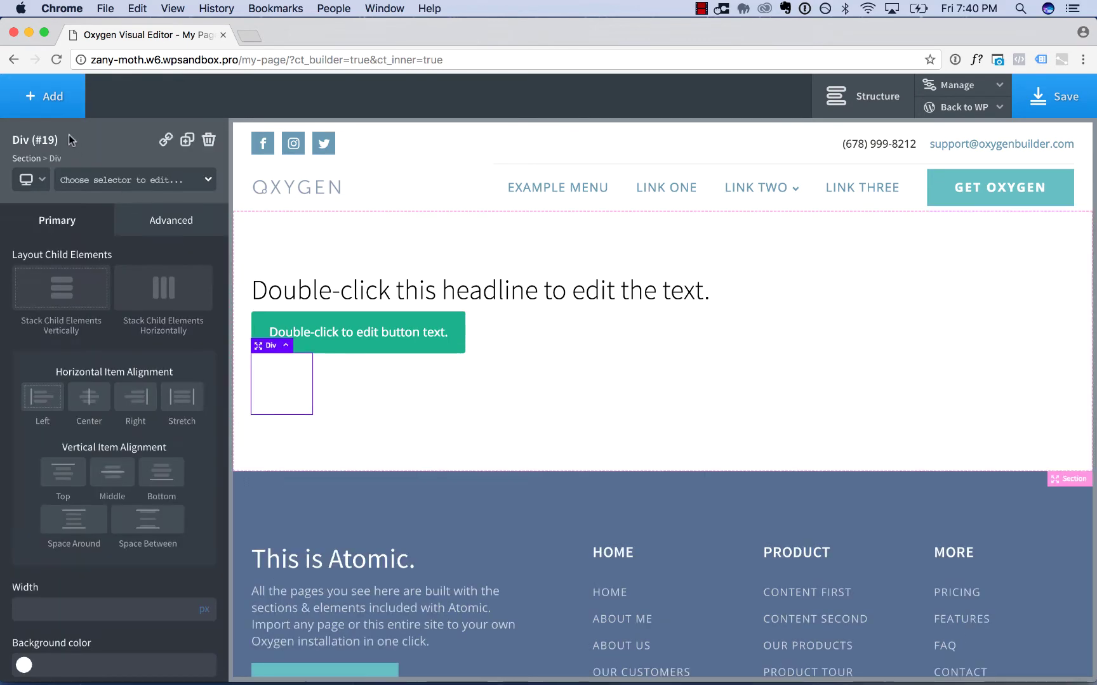
{"action": "left_click", "coordinate": [30, 104]}
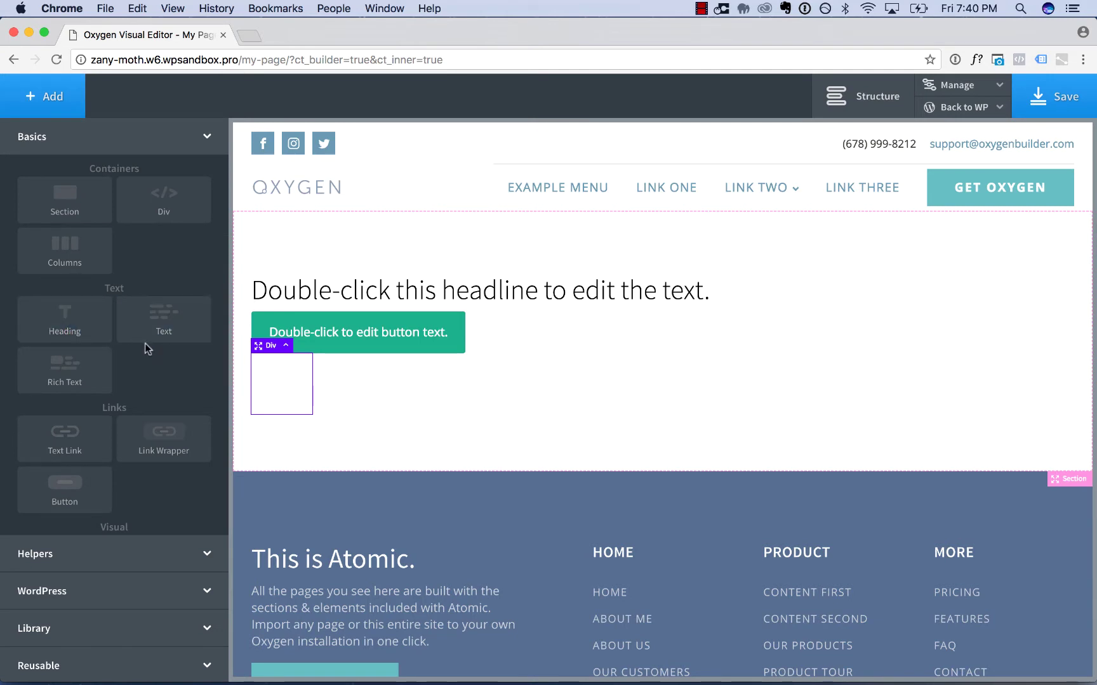
{"action": "scroll", "coordinate": [139, 352], "scroll_direction": "down", "scroll_amount": 3}
{"action": "left_click", "coordinate": [89, 413]}
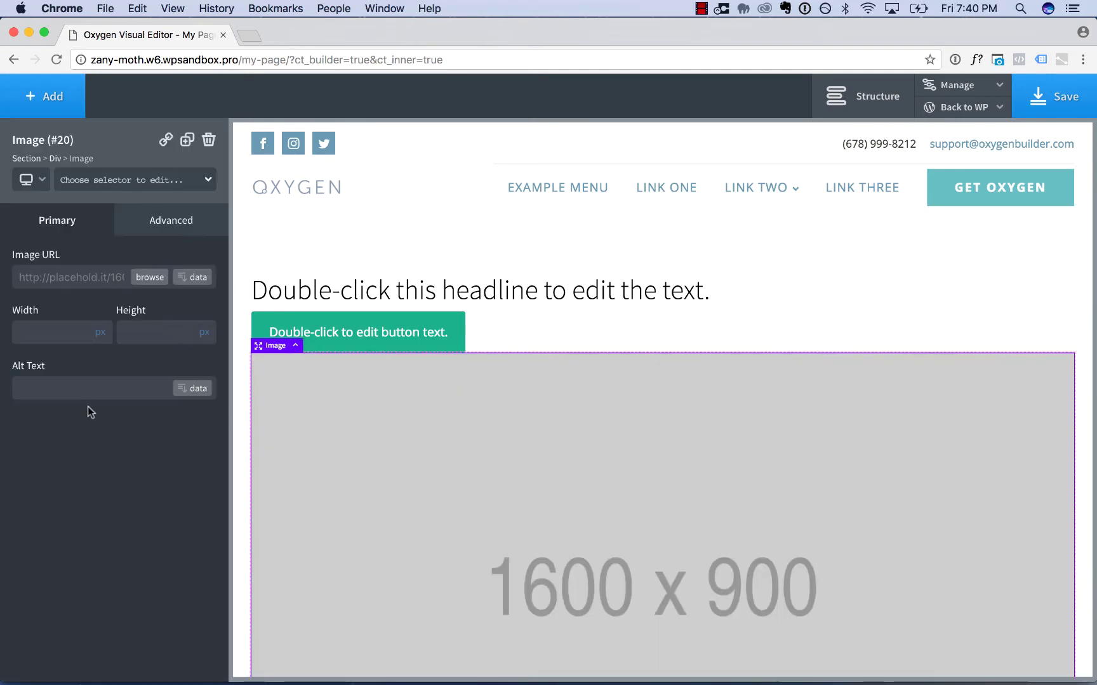
{"action": "scroll", "coordinate": [476, 400], "scroll_direction": "down", "scroll_amount": 3}
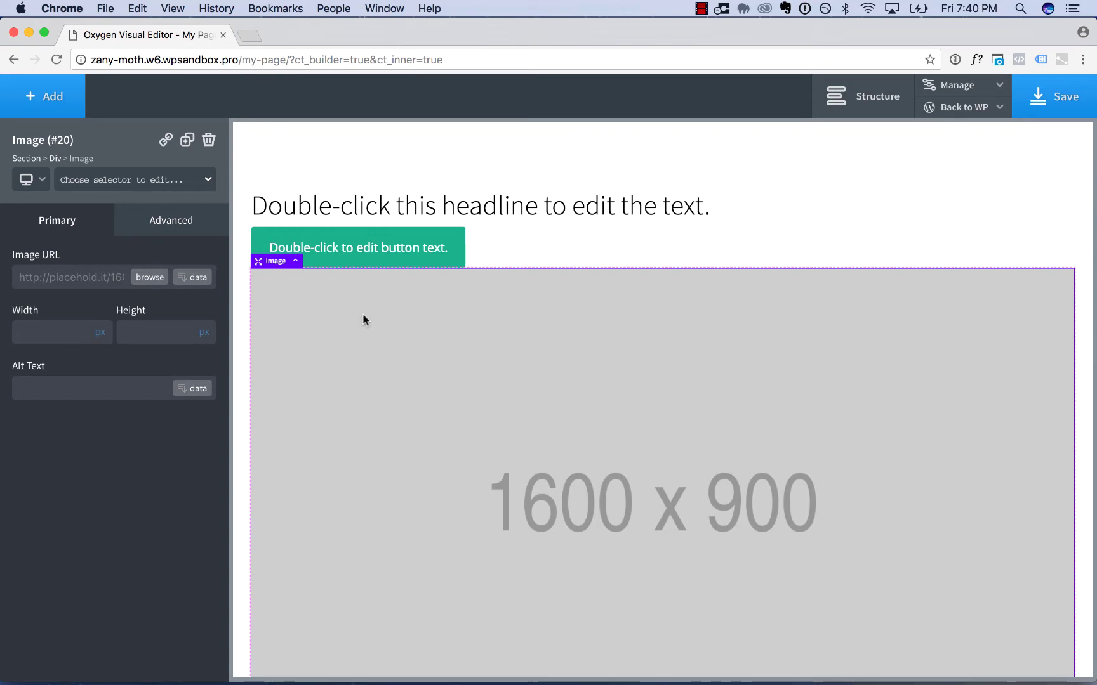
{"action": "scroll", "coordinate": [364, 315], "scroll_direction": "up", "scroll_amount": 2}
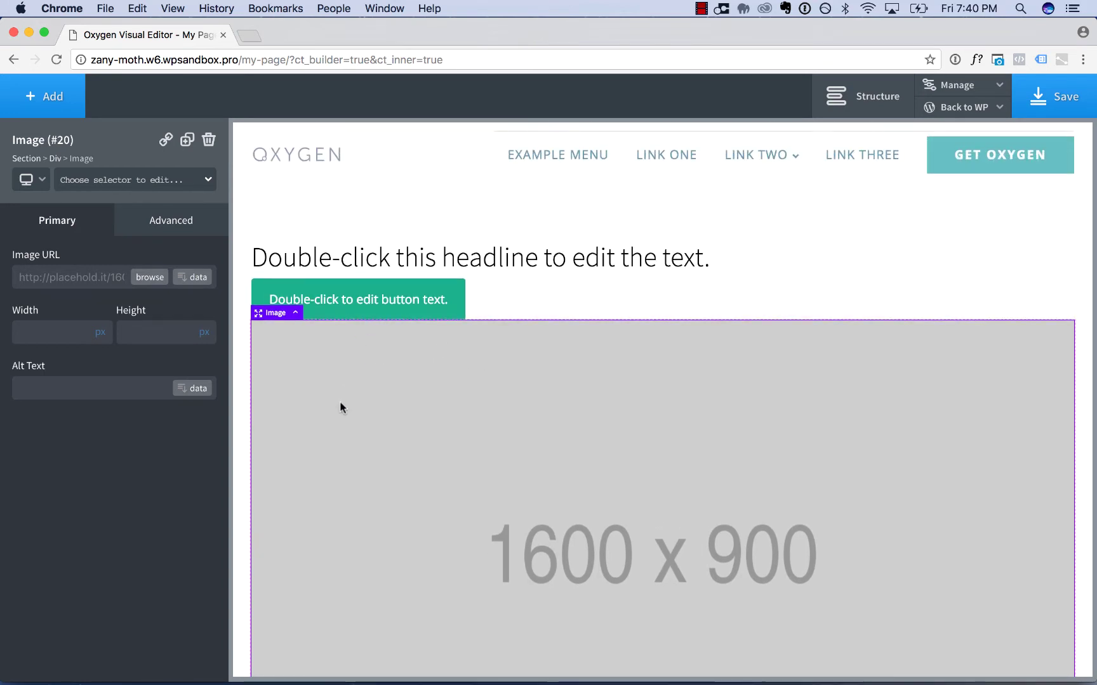
Switch selection between the image and its parent Div, ending with the Div selected
{"action": "left_click", "coordinate": [296, 314]}
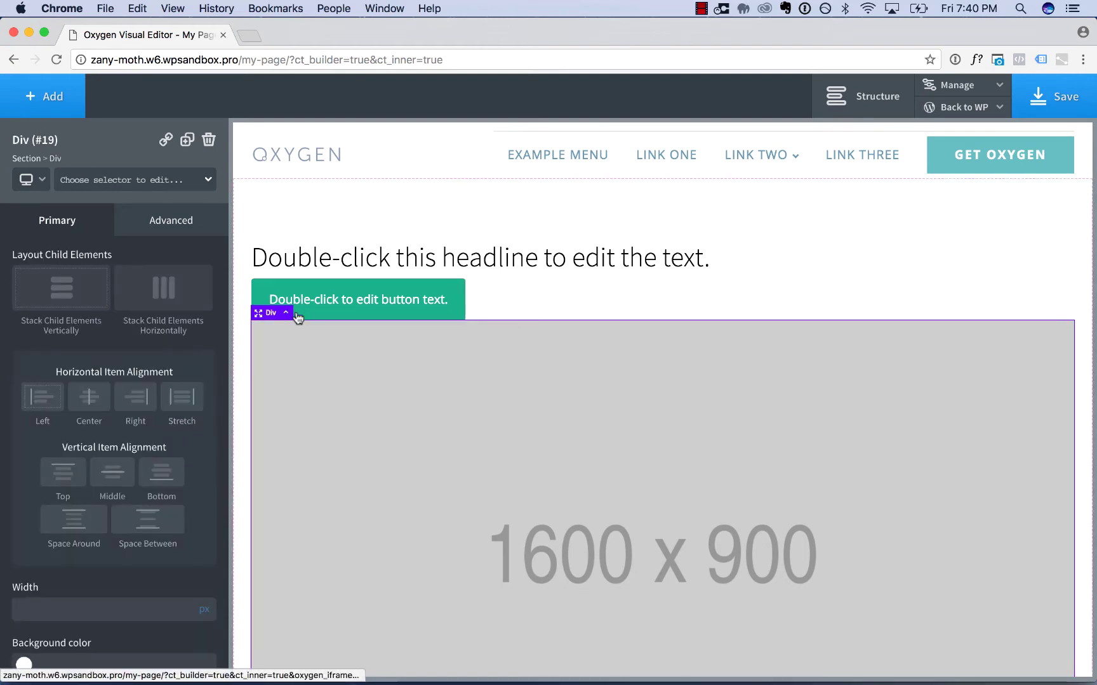
{"action": "left_click", "coordinate": [345, 386]}
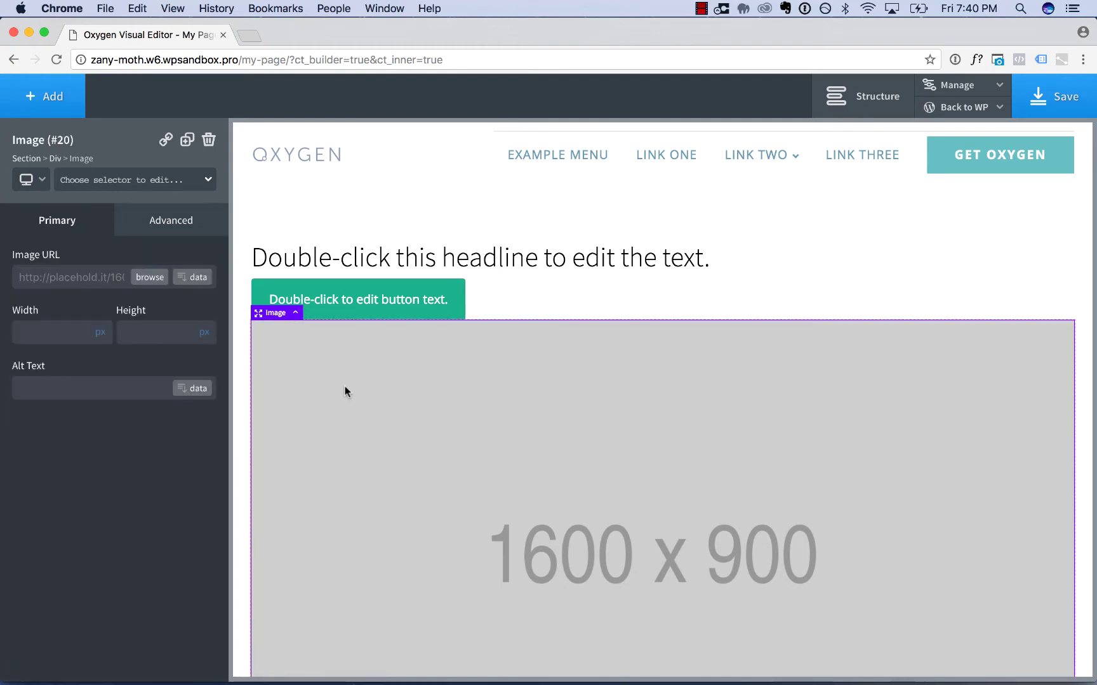
{"action": "left_click", "coordinate": [55, 160]}
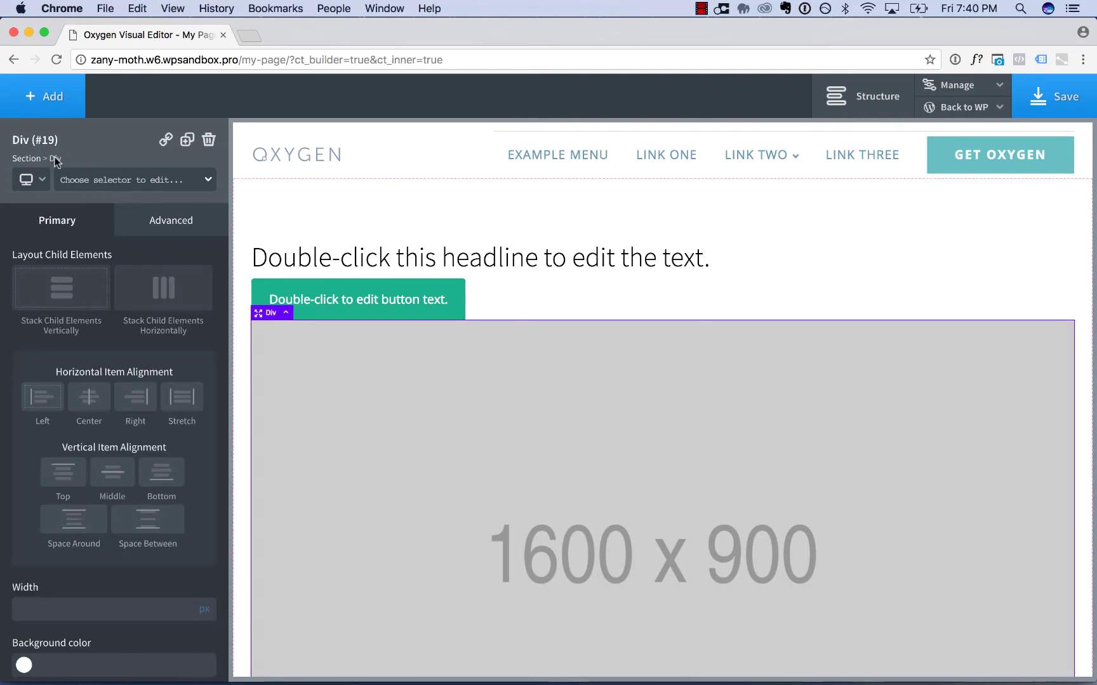
{"action": "left_click", "coordinate": [568, 503]}
{"action": "scroll", "coordinate": [569, 502], "scroll_direction": "down", "scroll_amount": 3}
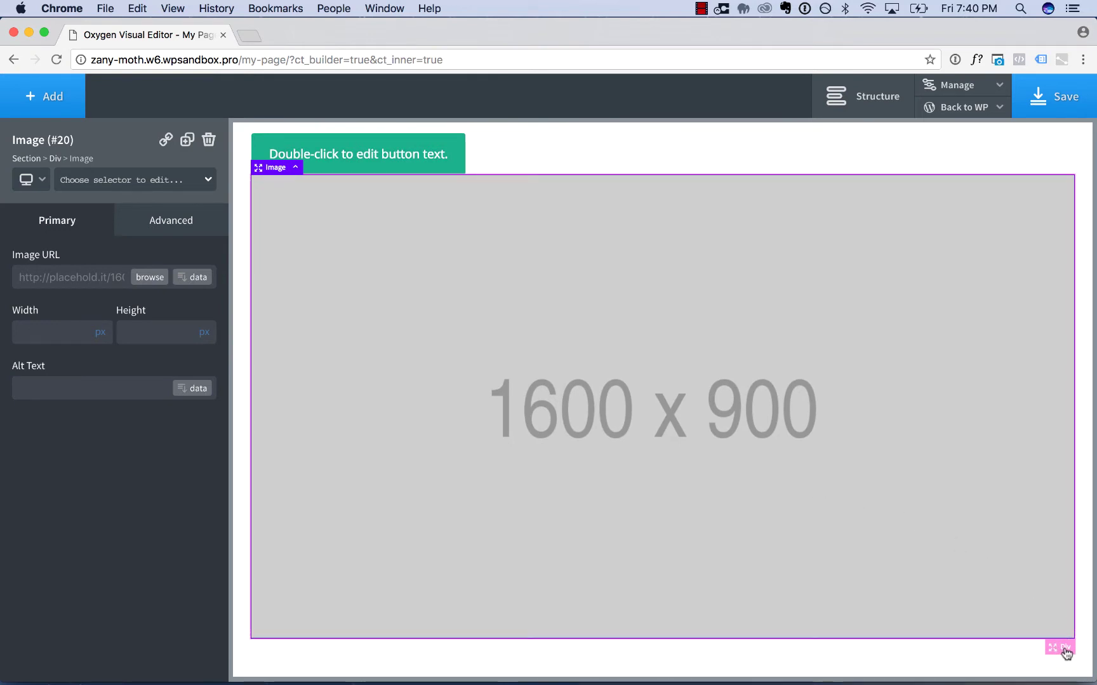
{"action": "left_click", "coordinate": [1065, 649]}
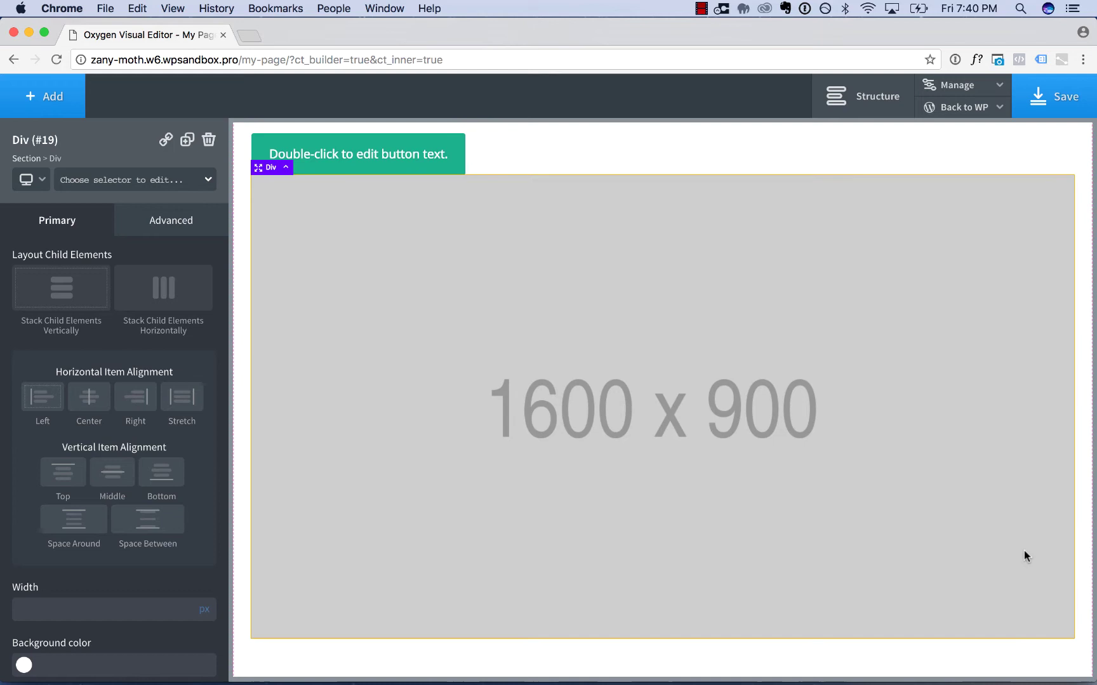
In the Structure tree, expand Section #16 and Div #19, then delete Div #19 with its image
{"action": "left_click", "coordinate": [872, 108]}
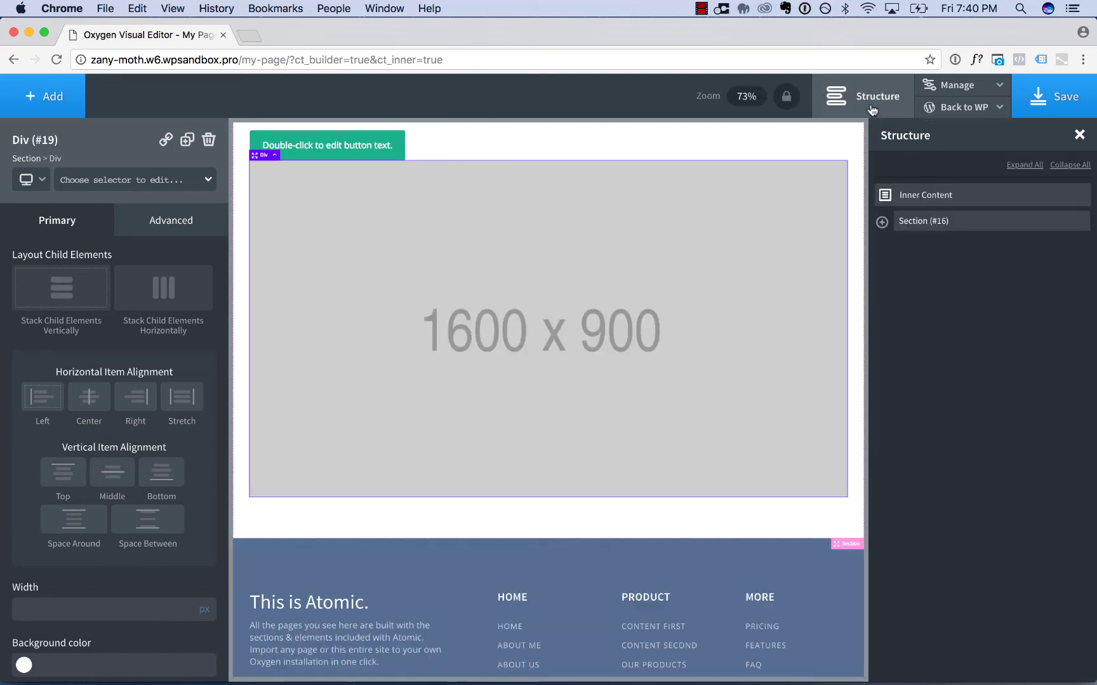
{"action": "left_click", "coordinate": [881, 222]}
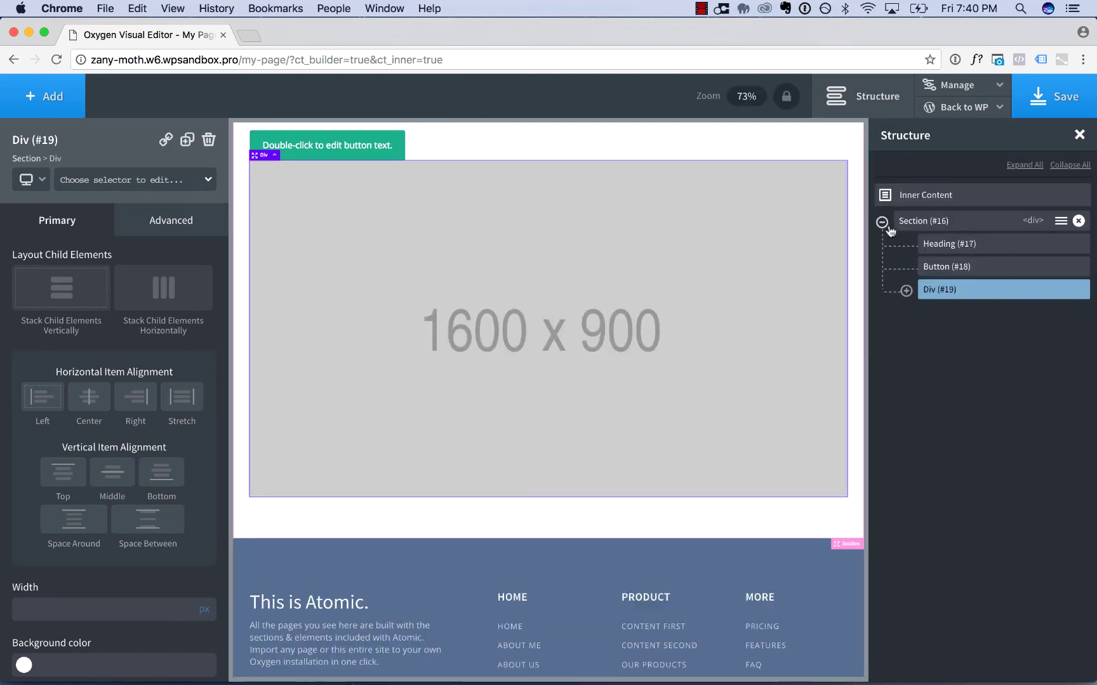
{"action": "left_click", "coordinate": [932, 266]}
{"action": "left_click", "coordinate": [949, 244]}
{"action": "left_click", "coordinate": [906, 290]}
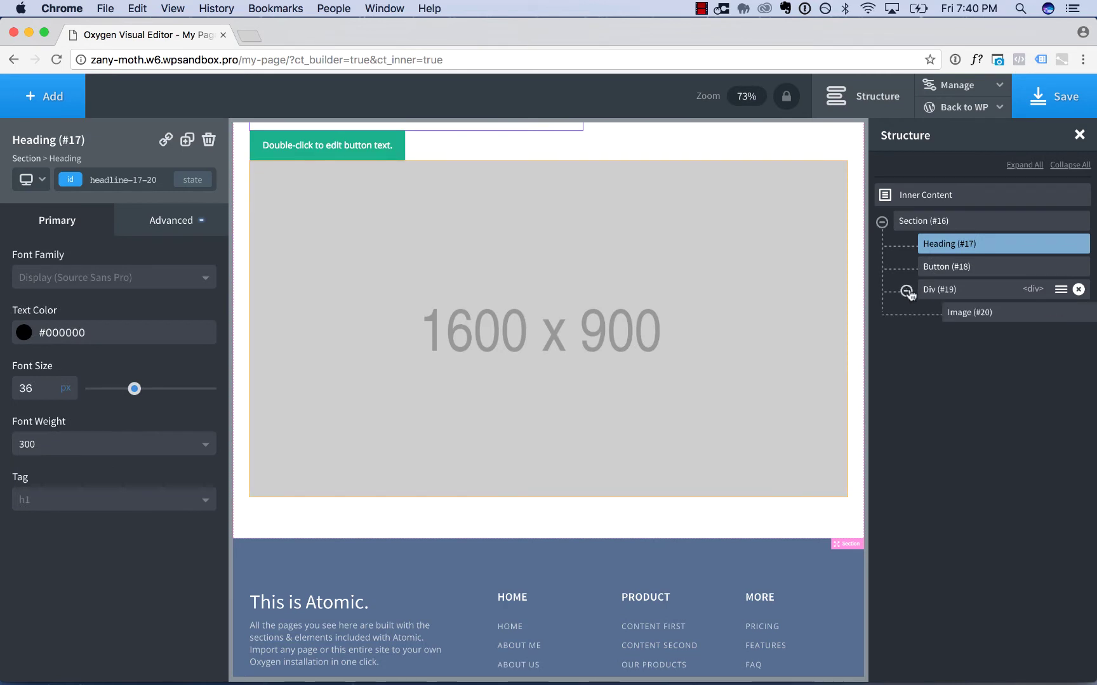
{"action": "left_click", "coordinate": [979, 315]}
{"action": "left_click", "coordinate": [1077, 290]}
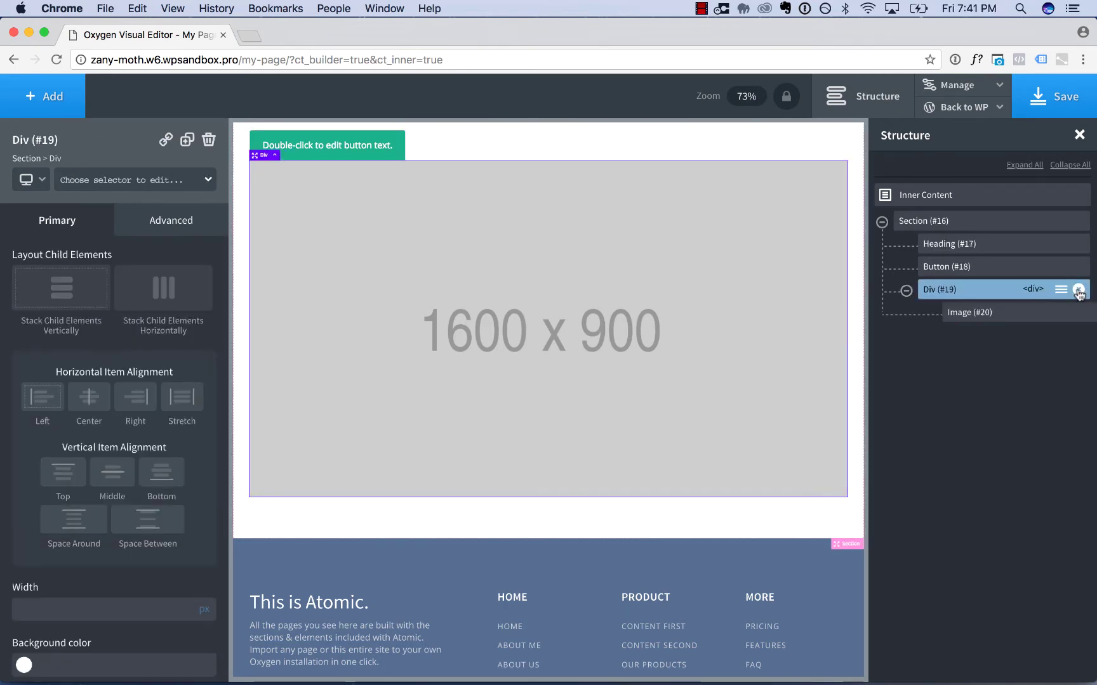
{"action": "left_click", "coordinate": [1079, 290]}
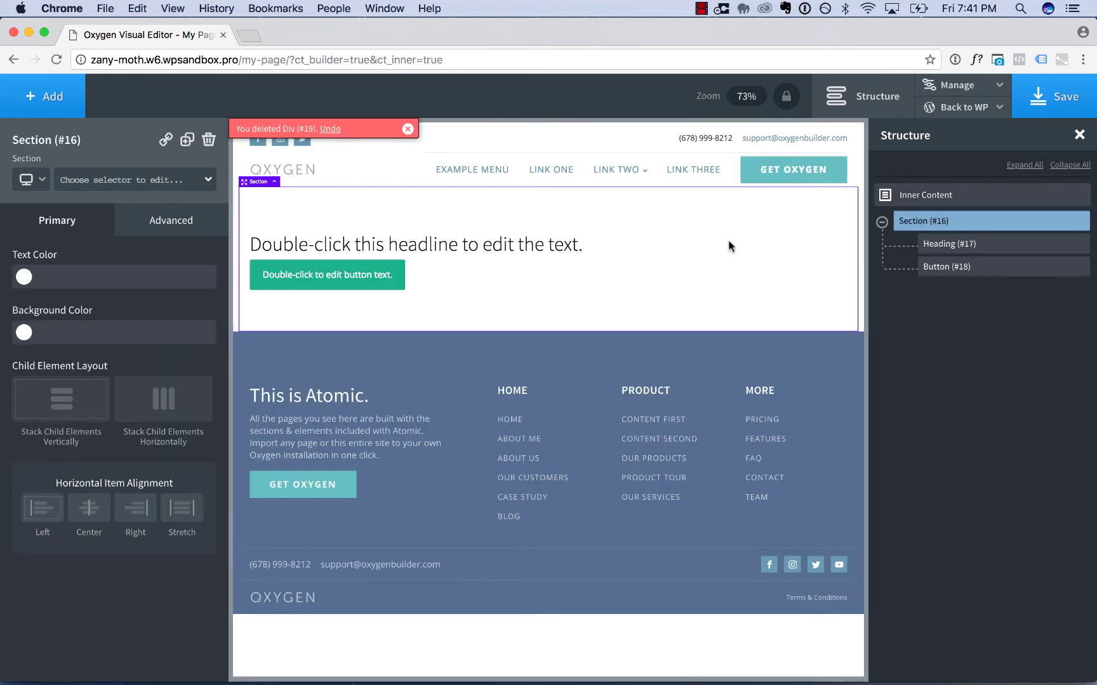
Set the headline's bottom margin to 20px
{"action": "left_click", "coordinate": [501, 246]}
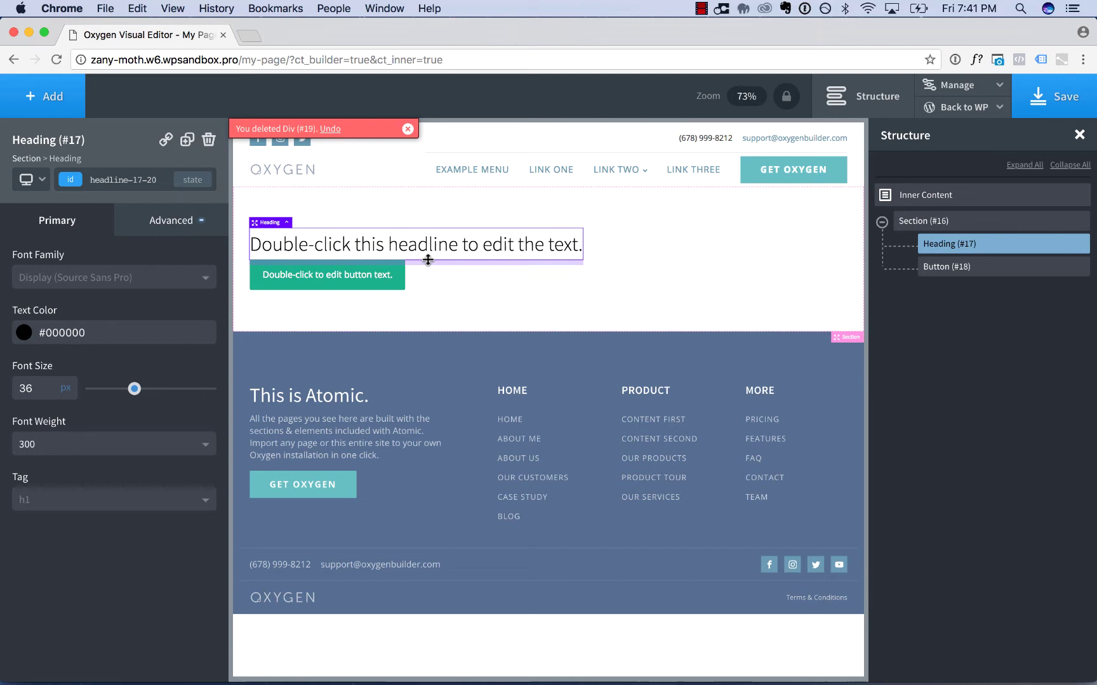
{"action": "mouse_move", "coordinate": [427, 260]}
{"action": "left_mouse_down"}
{"action": "mouse_move", "coordinate": [413, 435]}
{"action": "mouse_move", "coordinate": [417, 271]}
{"action": "left_mouse_up"}
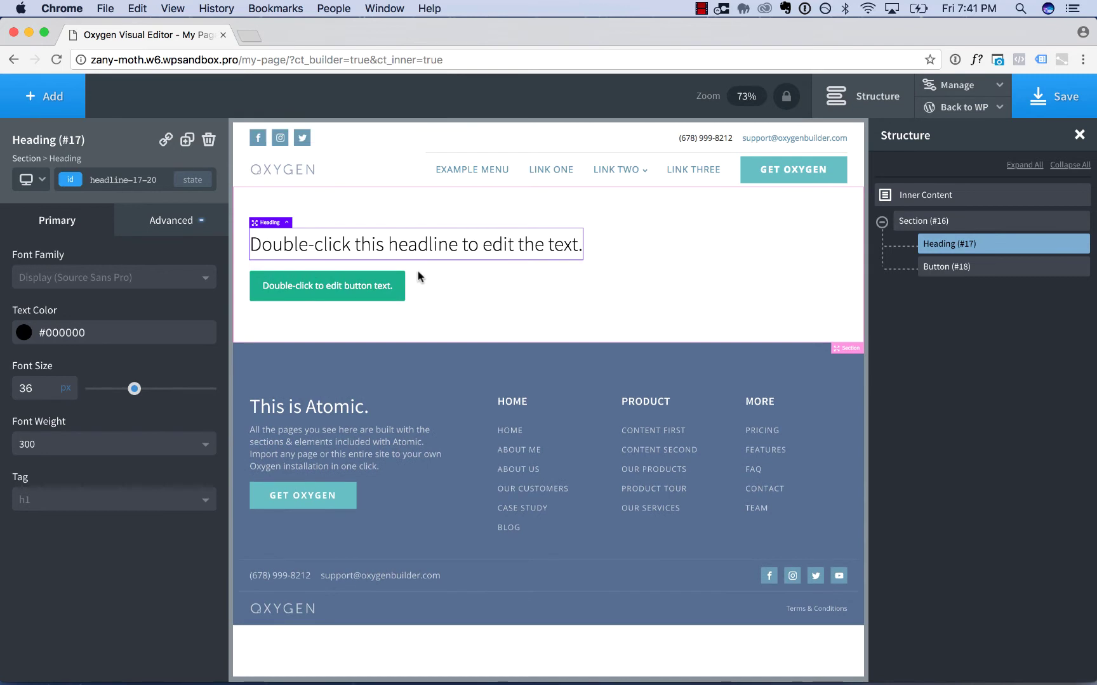
{"action": "mouse_move", "coordinate": [414, 263]}
{"action": "left_mouse_down"}
{"action": "mouse_move", "coordinate": [411, 343]}
{"action": "mouse_move", "coordinate": [422, 266]}
{"action": "left_mouse_up"}
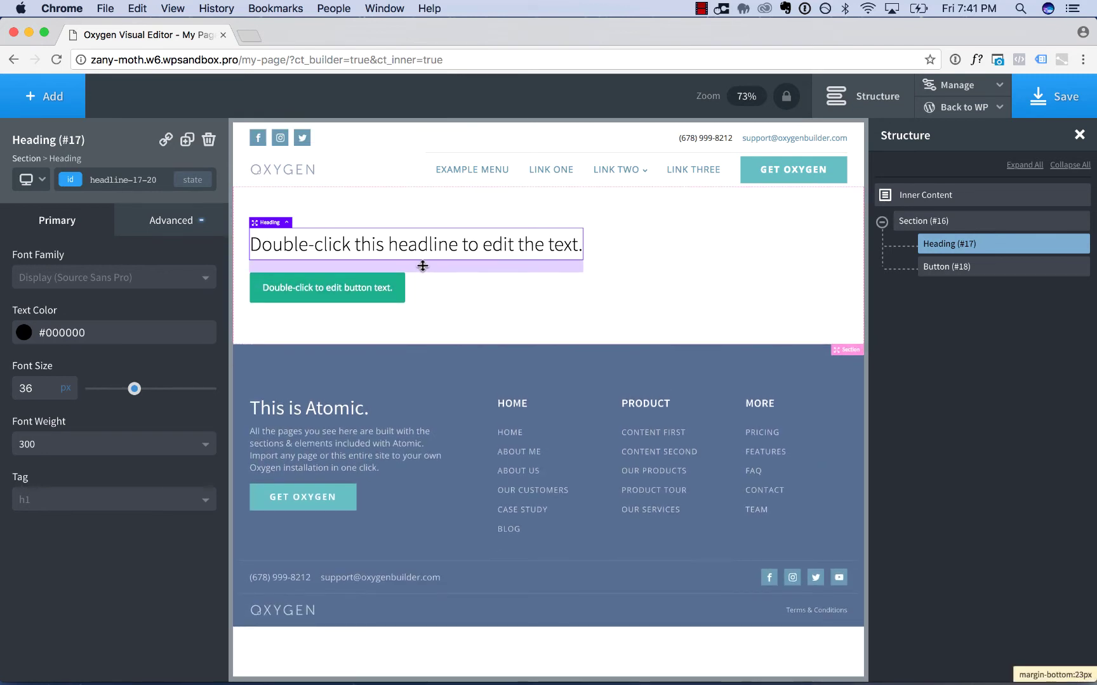
Add padding to the green button to make it taller and wider
{"action": "left_click", "coordinate": [349, 287]}
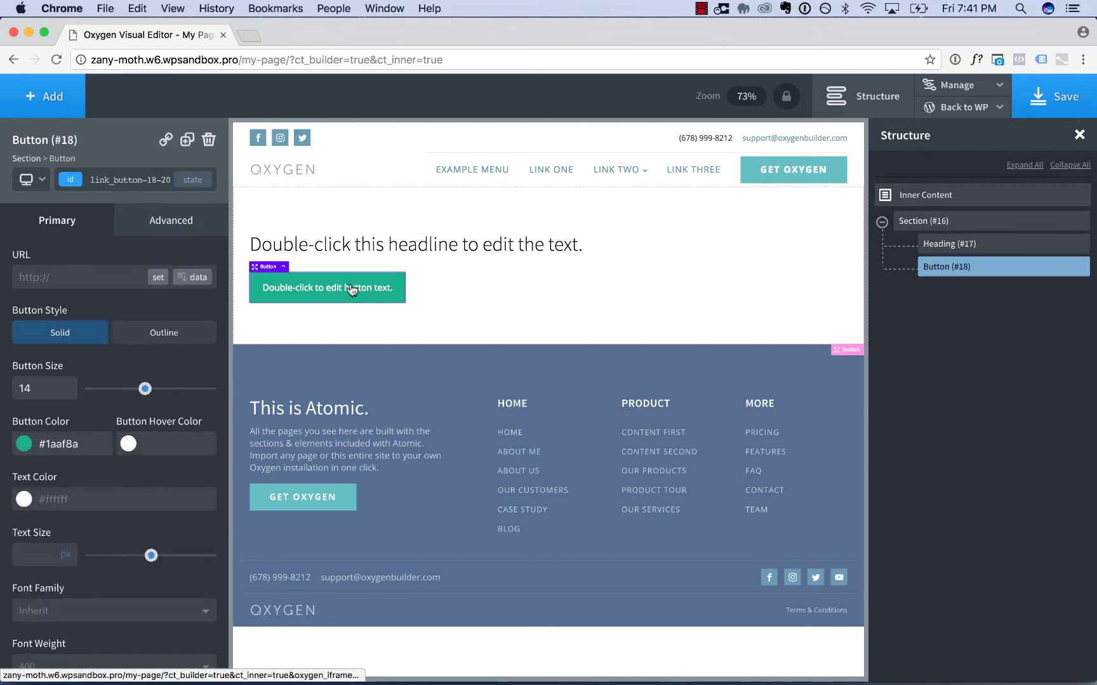
{"action": "left_click_drag", "start_coordinate": [331, 276], "coordinate": [355, 299]}
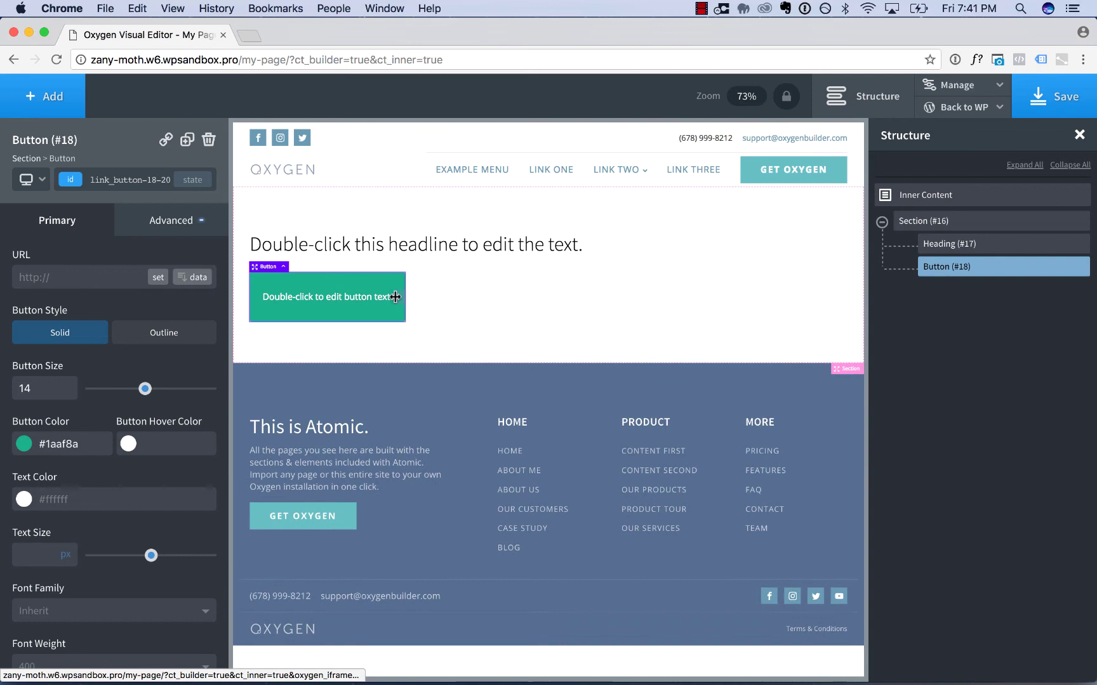
{"action": "left_click_drag", "start_coordinate": [425, 301], "coordinate": [458, 297]}
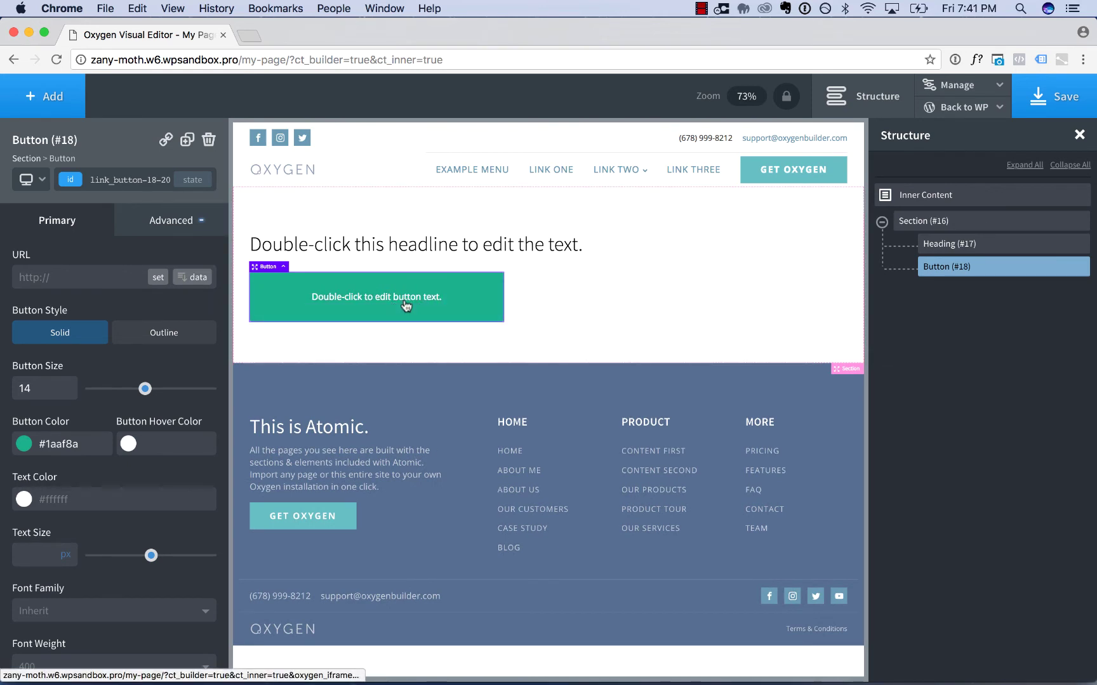
{"action": "left_click_drag", "start_coordinate": [405, 306], "coordinate": [403, 214]}
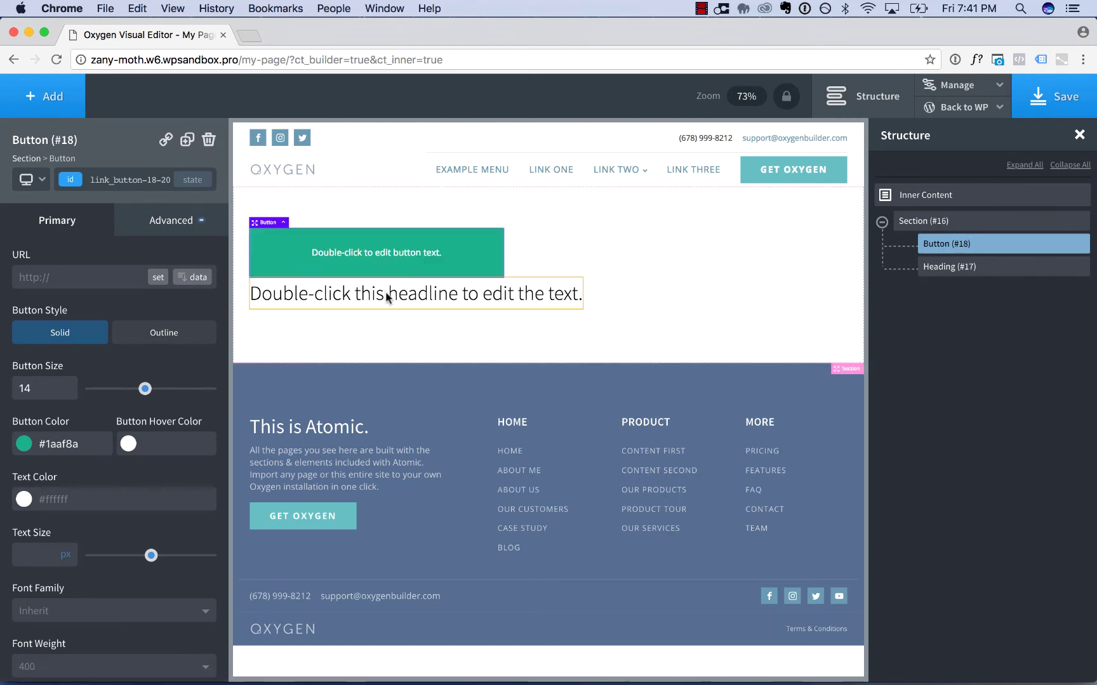
{"action": "left_click_drag", "start_coordinate": [387, 297], "coordinate": [387, 201]}
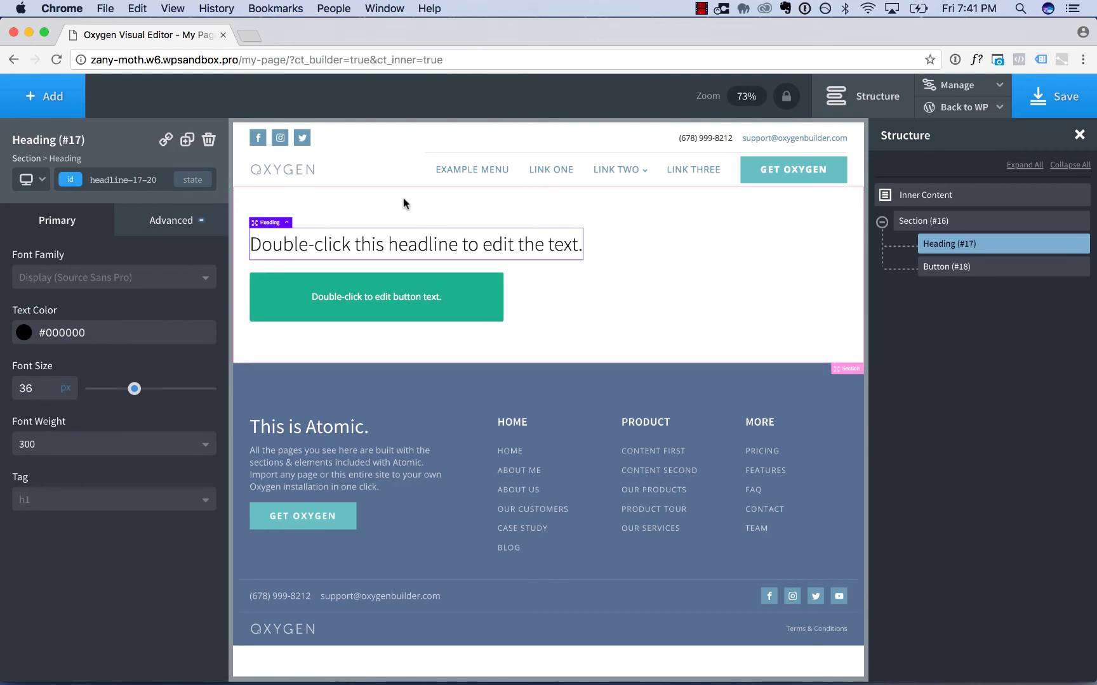
{"action": "left_click", "coordinate": [879, 98]}
{"action": "left_click", "coordinate": [879, 106]}
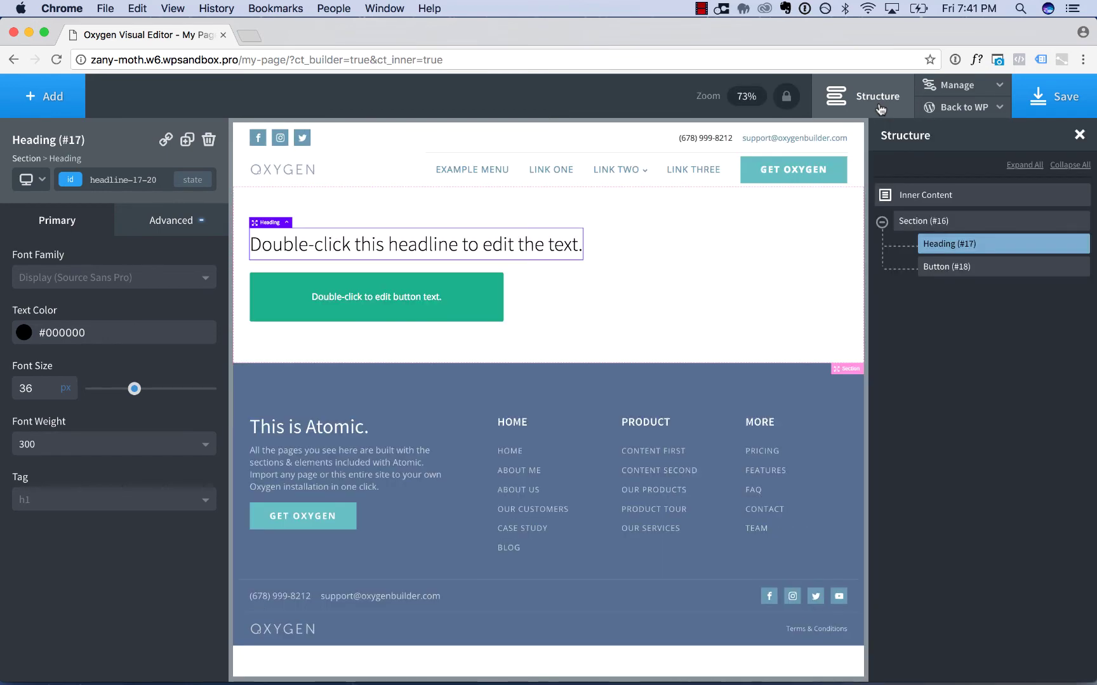
{"action": "left_click", "coordinate": [957, 272]}
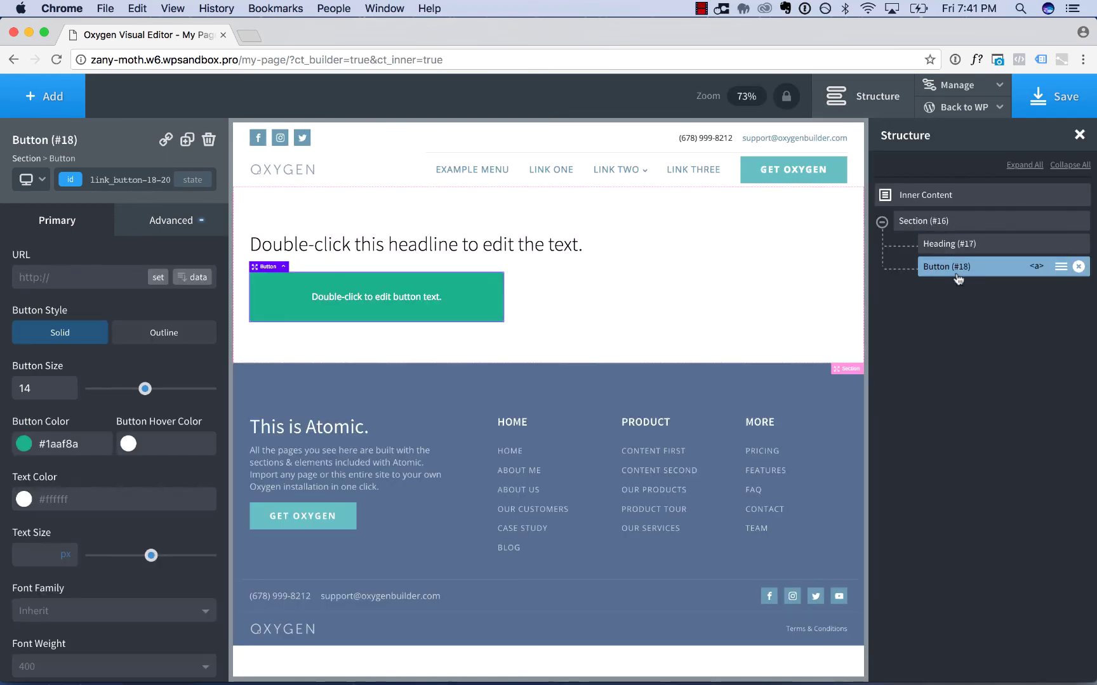
{"action": "mouse_move", "coordinate": [957, 280]}
{"action": "left_mouse_down"}
{"action": "mouse_move", "coordinate": [960, 237]}
{"action": "mouse_move", "coordinate": [937, 306]}
{"action": "mouse_move", "coordinate": [963, 289]}
{"action": "mouse_move", "coordinate": [962, 271]}
{"action": "mouse_move", "coordinate": [924, 213]}
{"action": "mouse_move", "coordinate": [963, 268]}
{"action": "left_mouse_up"}
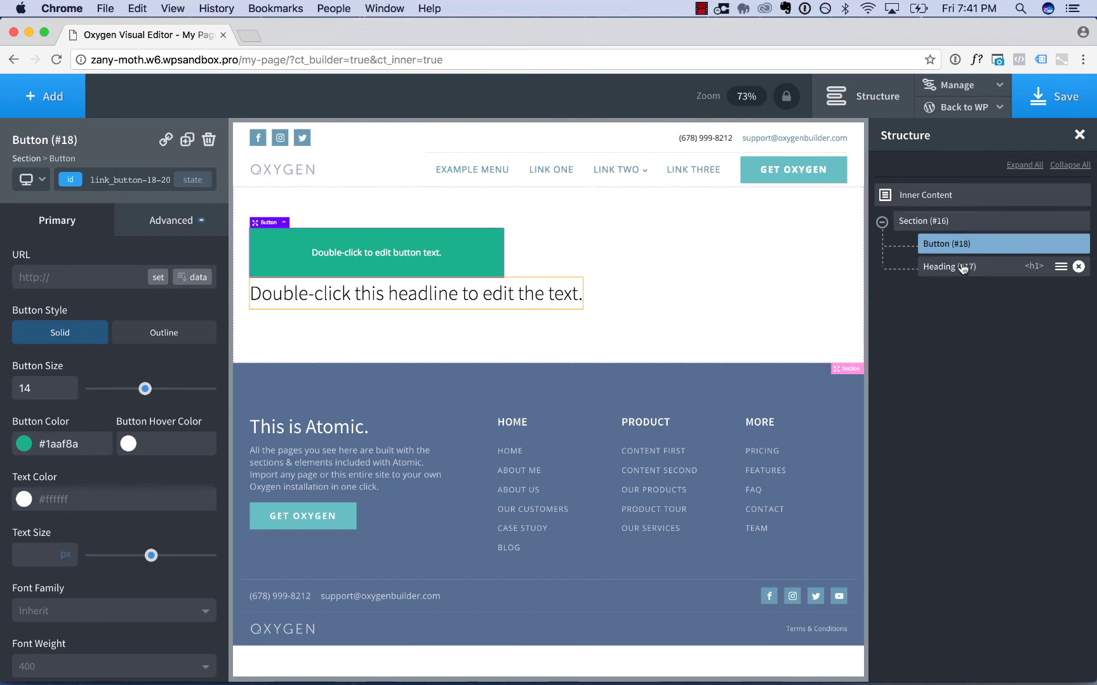
{"action": "left_click_drag", "start_coordinate": [502, 294], "coordinate": [492, 234]}
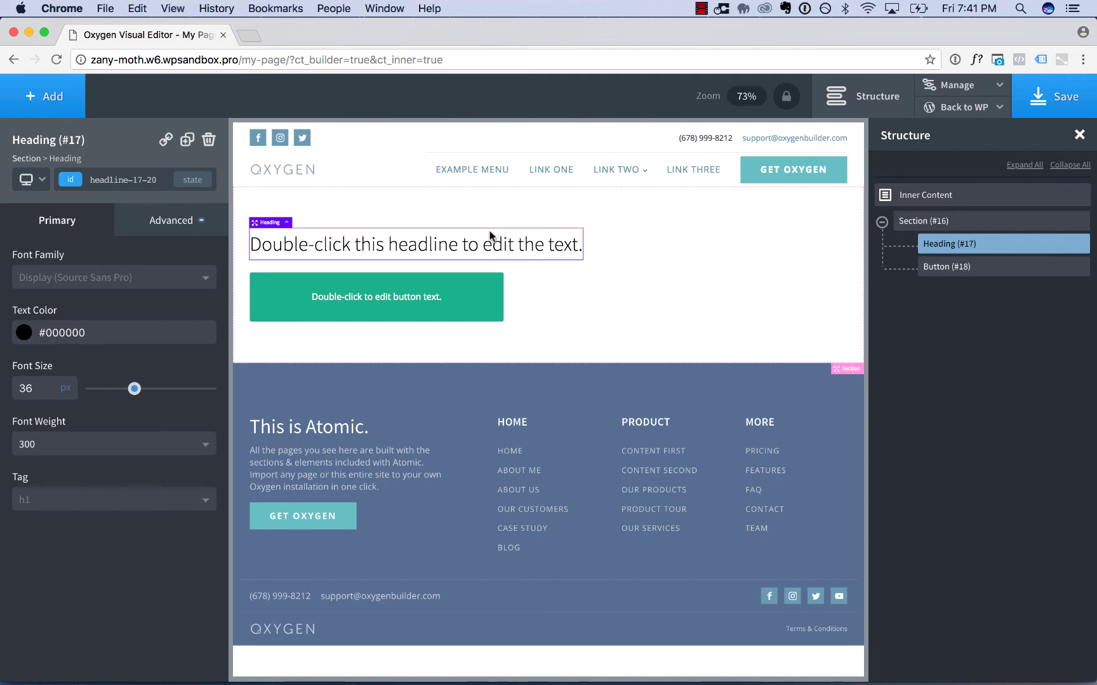
Change the headline text to 'Type in your text.'
{"action": "double_click", "coordinate": [486, 242]}
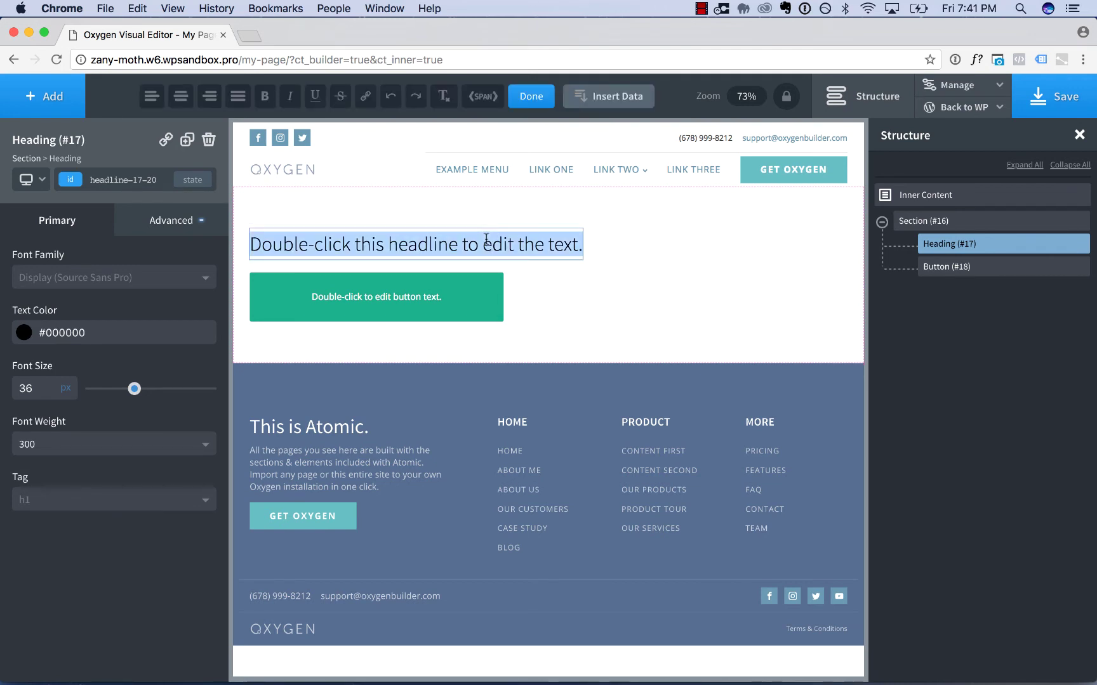
{"action": "type", "text": "Type in your text."}
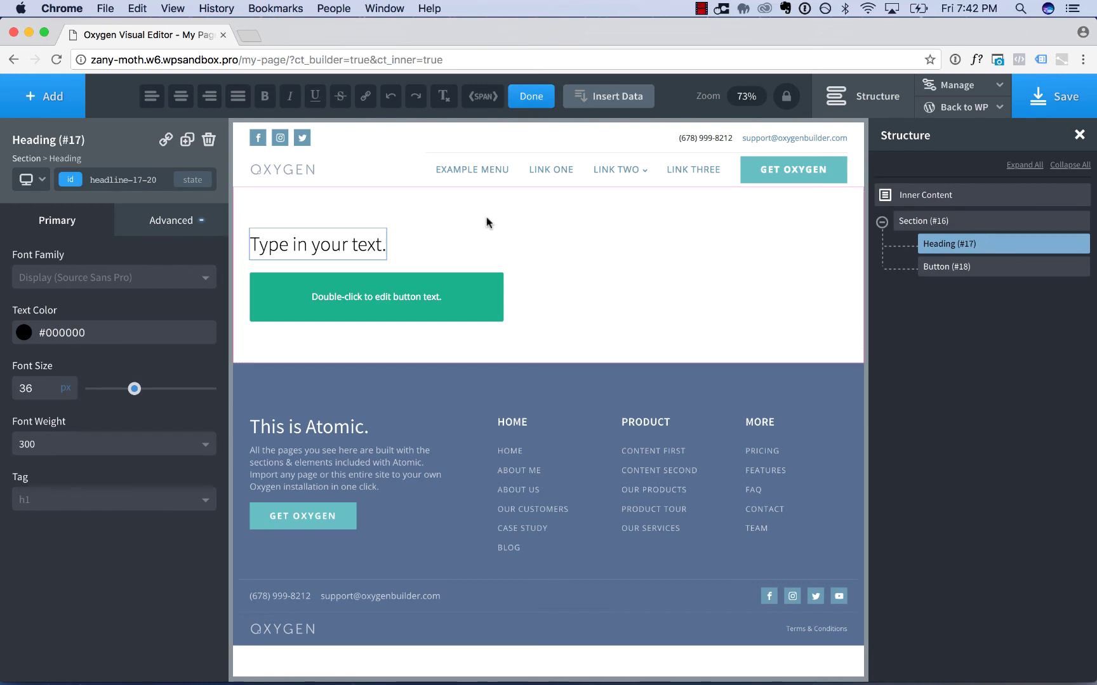
{"action": "left_click", "coordinate": [531, 228]}
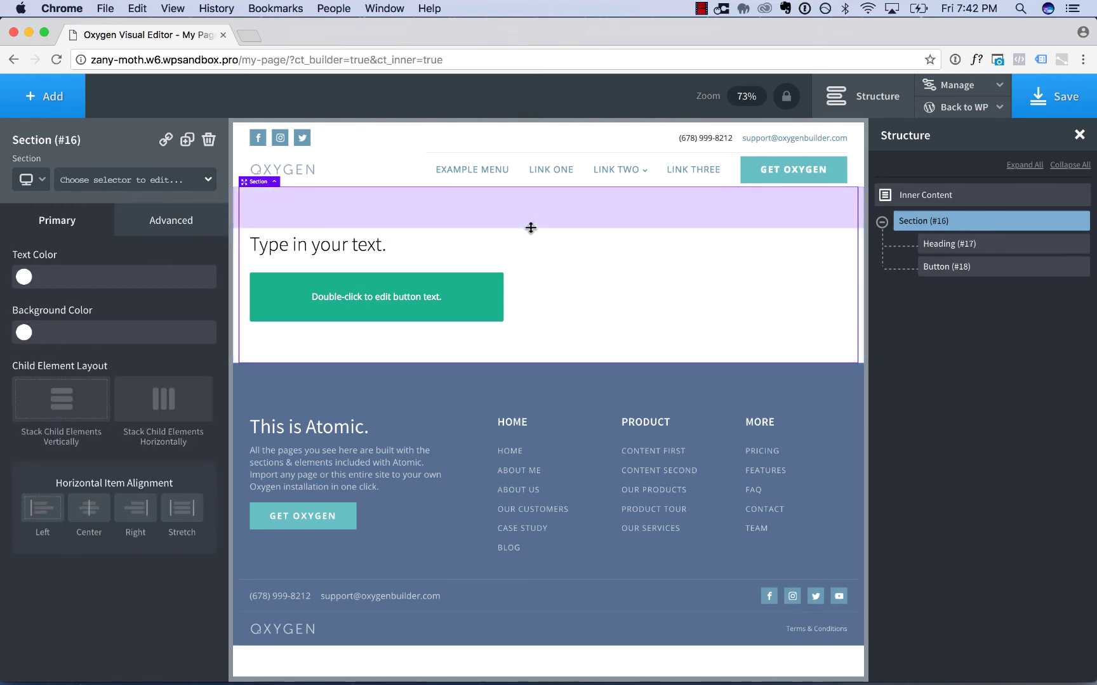
{"action": "left_click", "coordinate": [209, 141]}
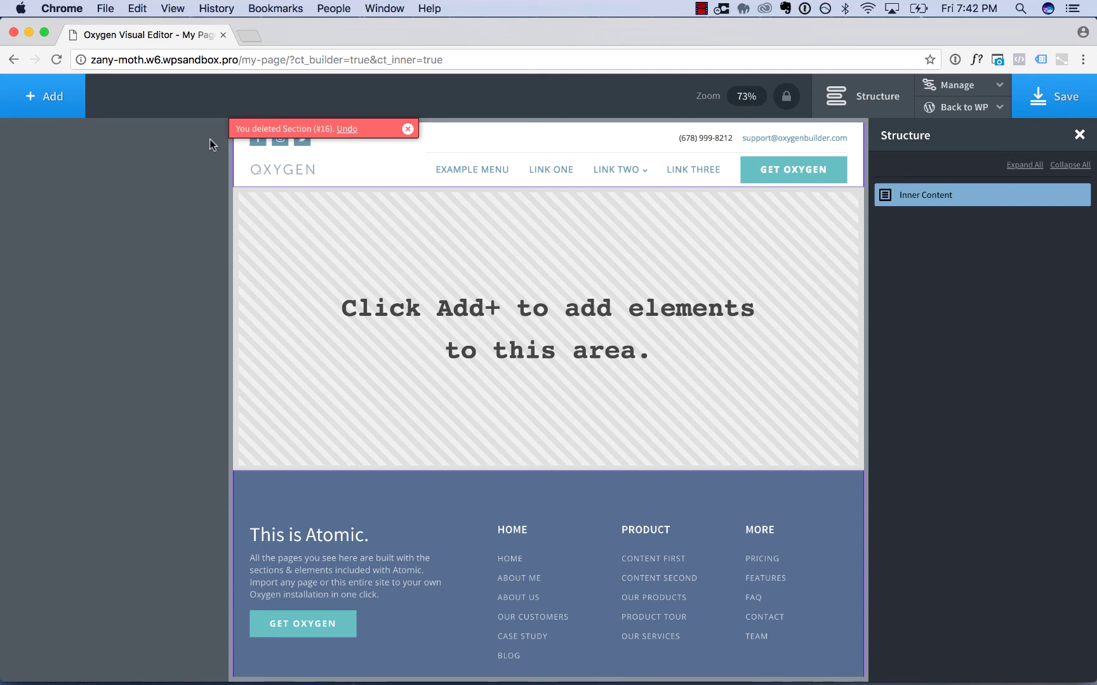
{"action": "left_click", "coordinate": [346, 127]}
{"action": "left_click", "coordinate": [328, 301]}
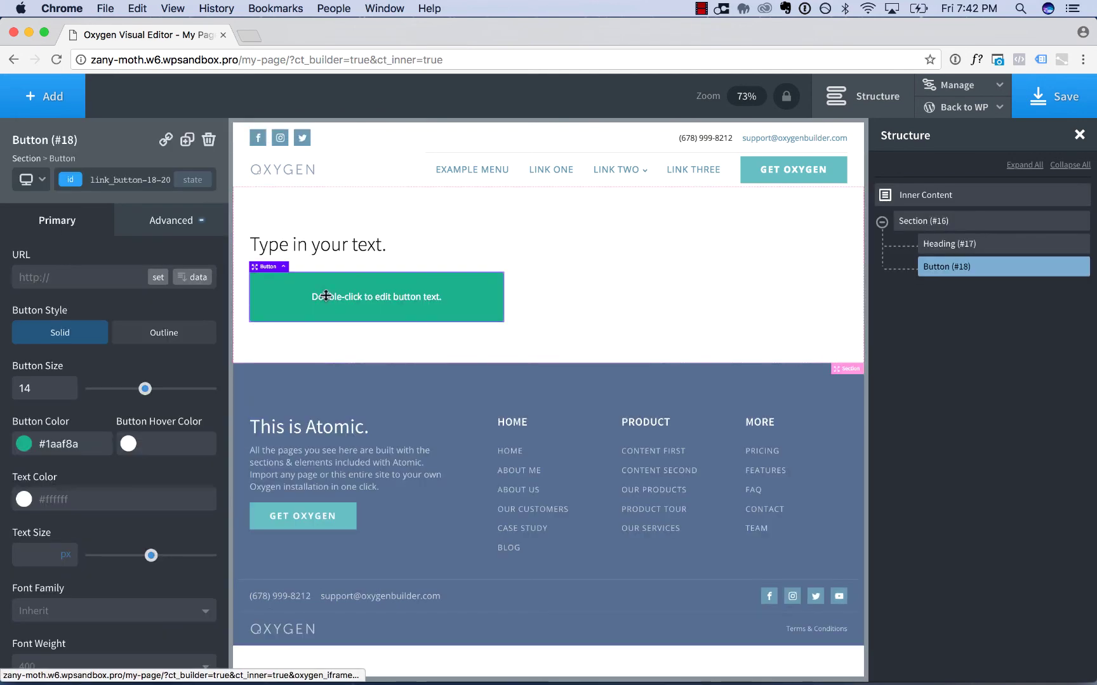
{"action": "left_click", "coordinate": [209, 140]}
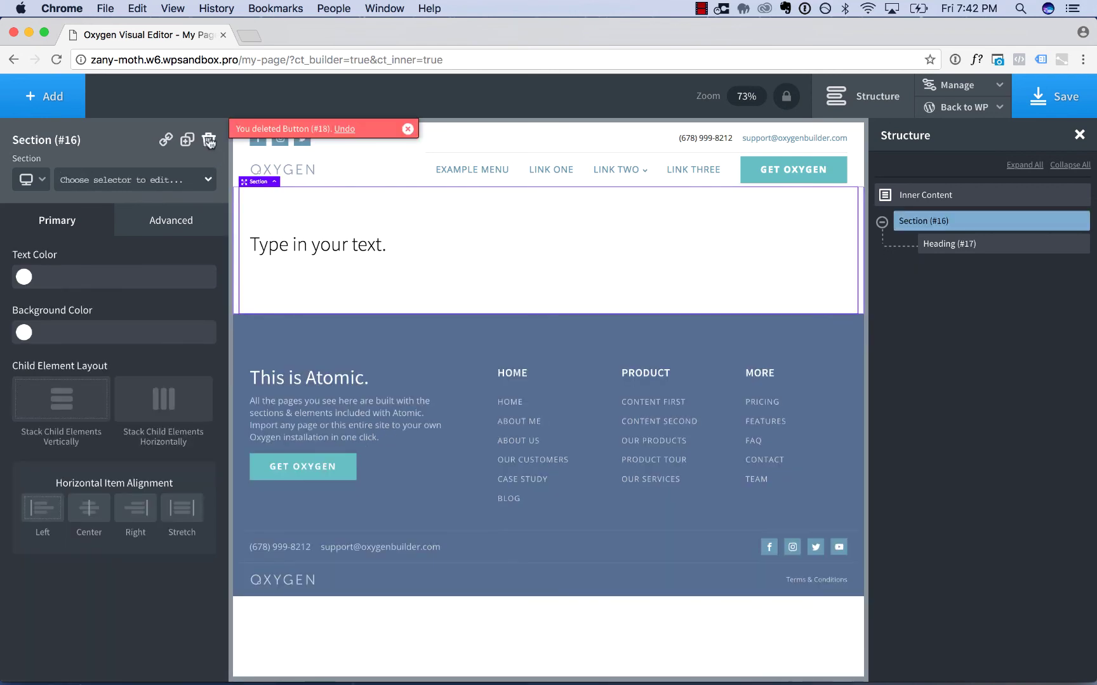
{"action": "left_click", "coordinate": [343, 129]}
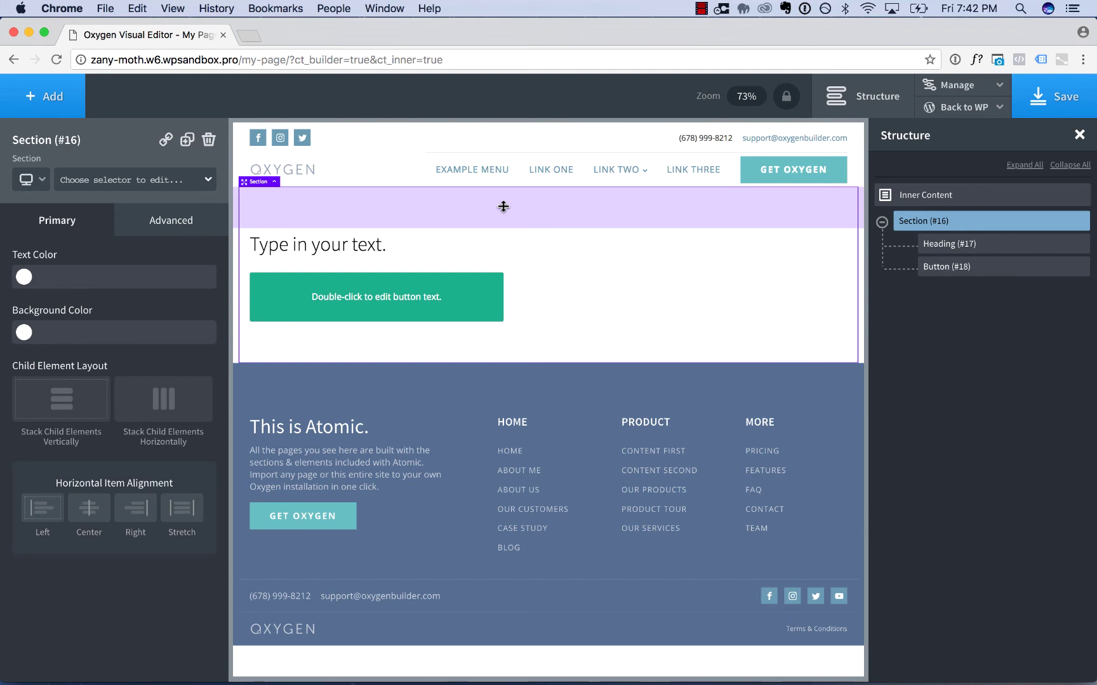
Set the section to stack its children vertically with center alignment
{"action": "left_click", "coordinate": [357, 244]}
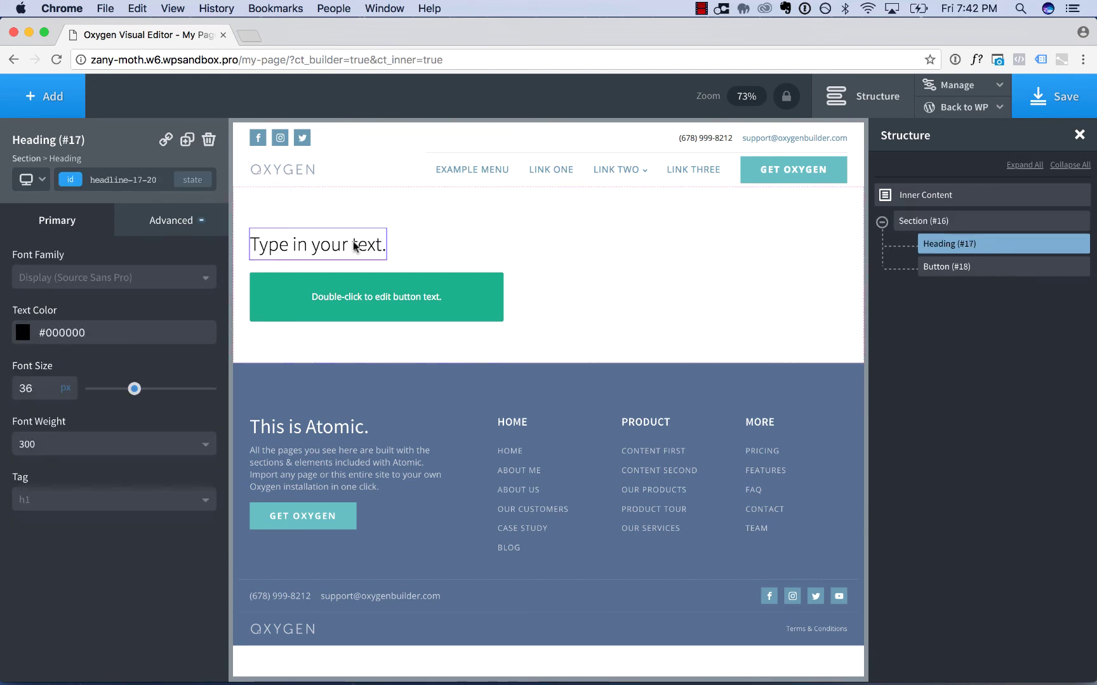
{"action": "left_click", "coordinate": [359, 308]}
{"action": "left_click", "coordinate": [345, 248]}
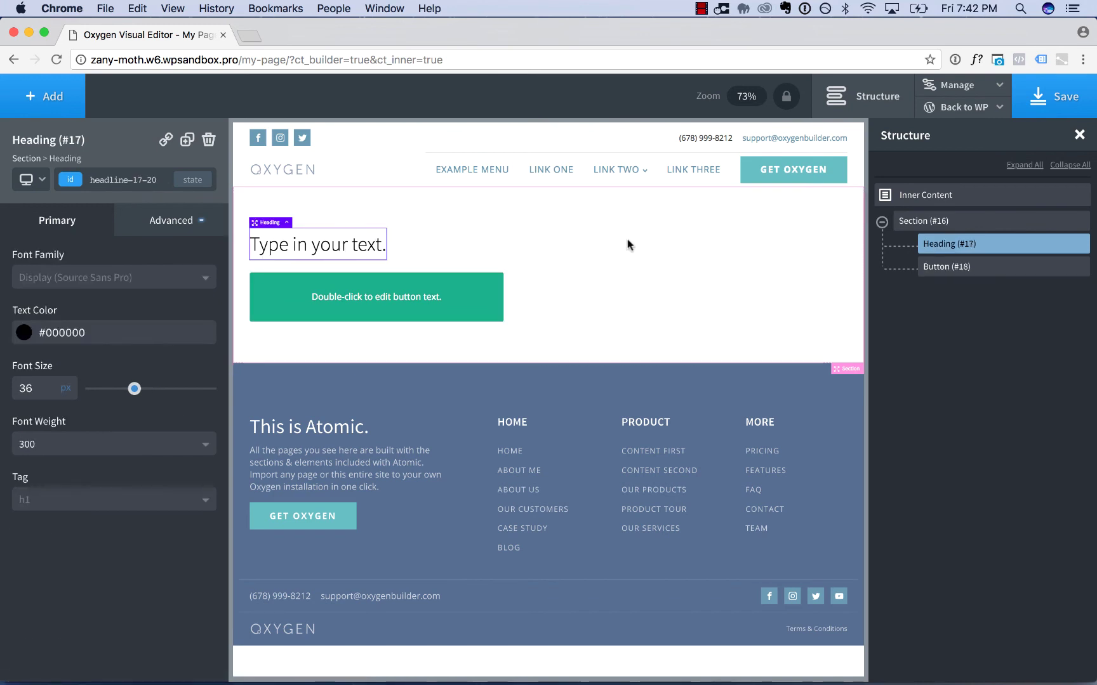
{"action": "left_click", "coordinate": [631, 247]}
{"action": "left_click", "coordinate": [58, 400]}
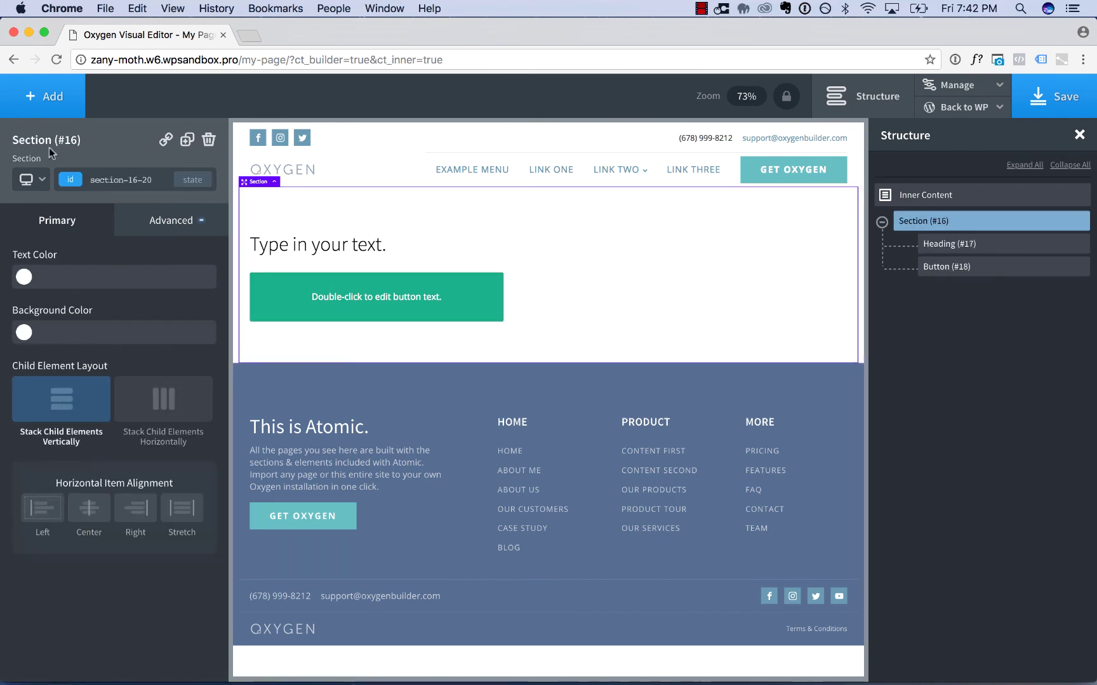
{"action": "left_click", "coordinate": [86, 511]}
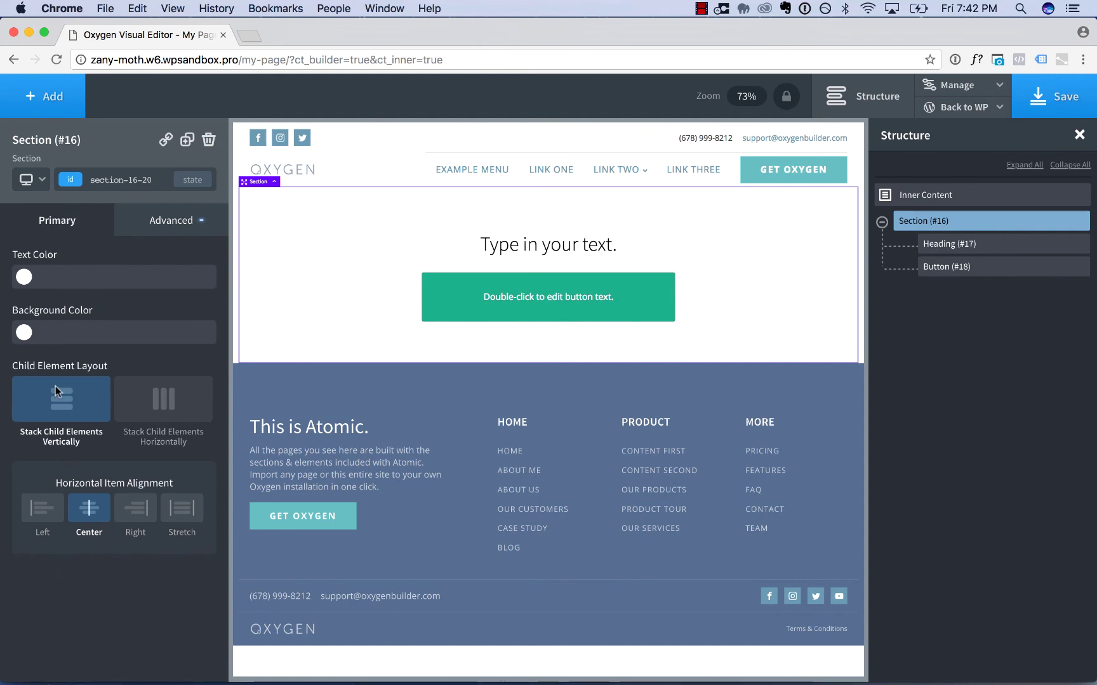
Give the section a white #ffffff background and push the button down about 110px
{"action": "left_click", "coordinate": [176, 221]}
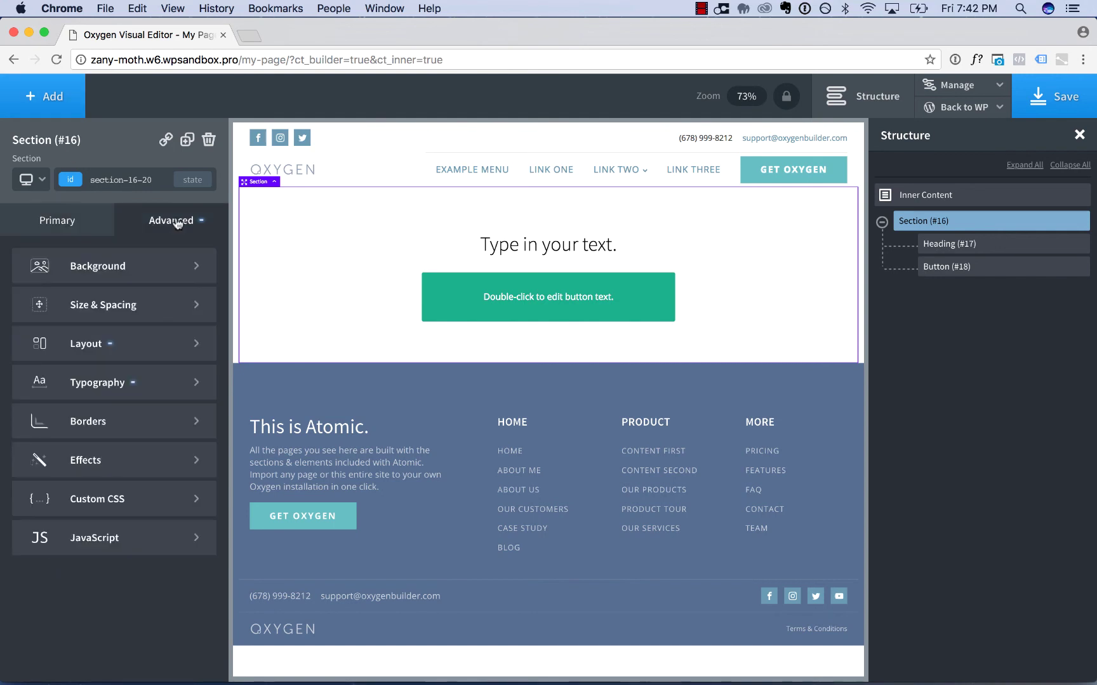
{"action": "left_click", "coordinate": [101, 264]}
{"action": "left_click", "coordinate": [26, 311]}
{"action": "left_click_drag", "start_coordinate": [57, 431], "coordinate": [57, 304]}
{"action": "left_click", "coordinate": [263, 273]}
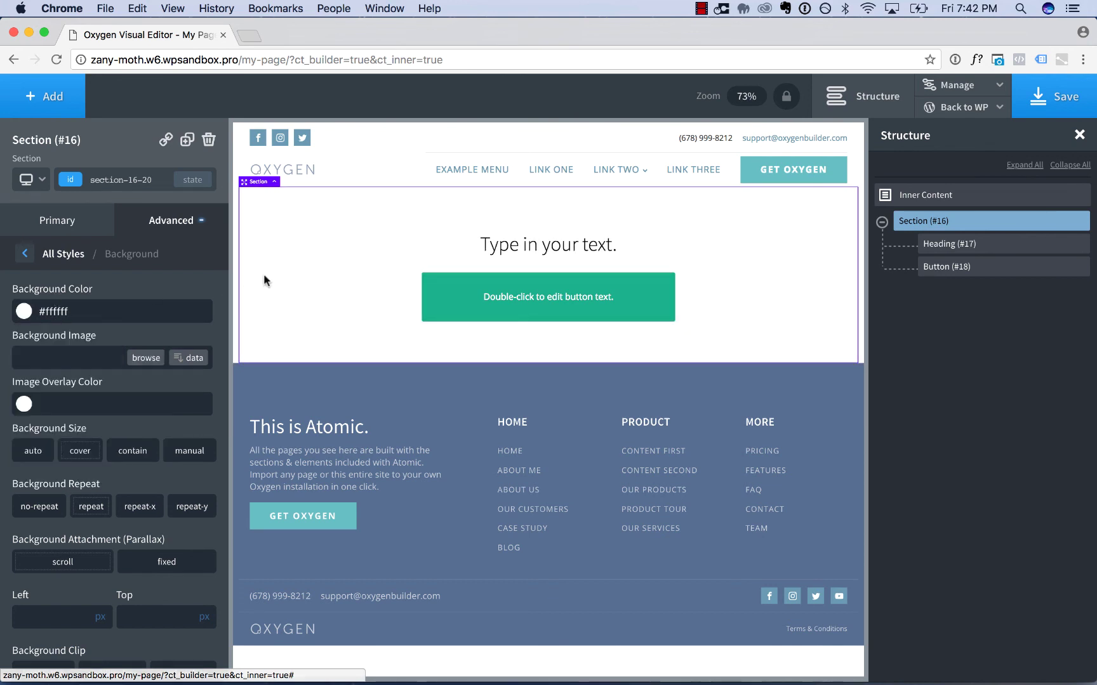
{"action": "left_click_drag", "start_coordinate": [530, 218], "coordinate": [557, 320]}
{"action": "left_click", "coordinate": [943, 219]}
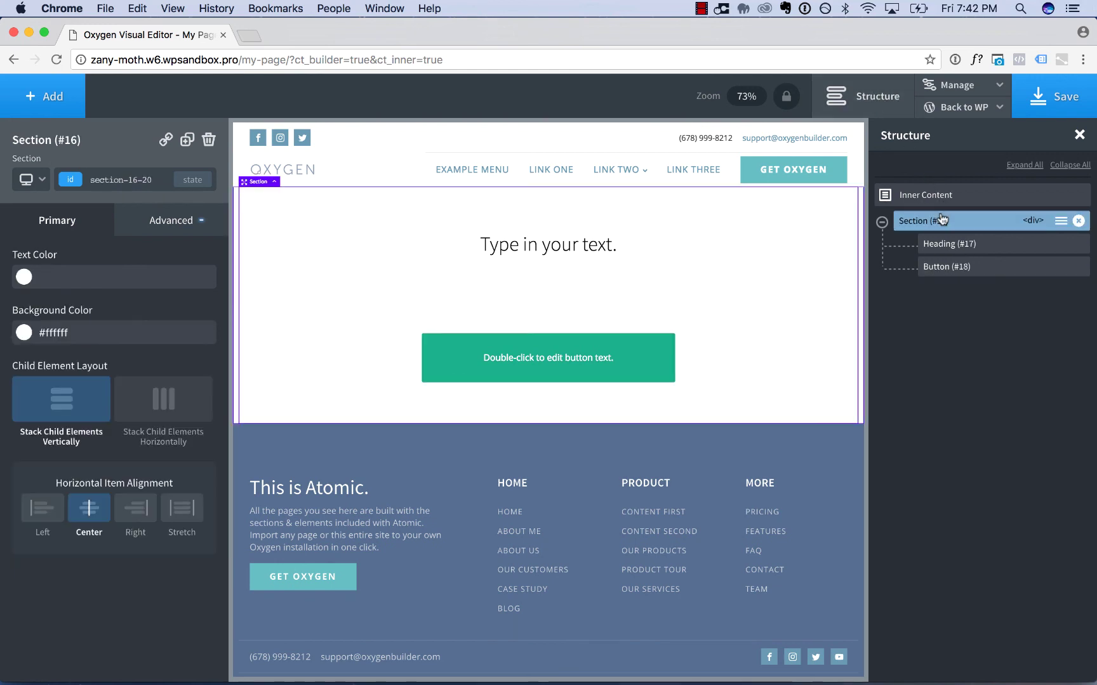
{"action": "left_click", "coordinate": [942, 245]}
{"action": "left_click", "coordinate": [949, 267]}
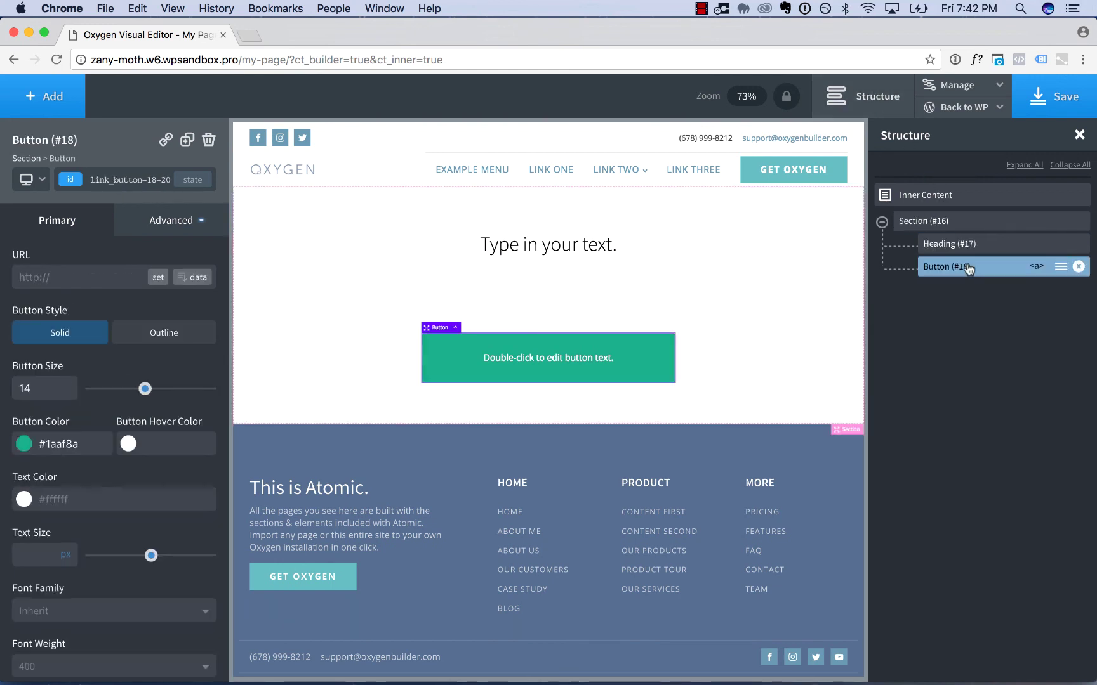
{"action": "left_click", "coordinate": [455, 328]}
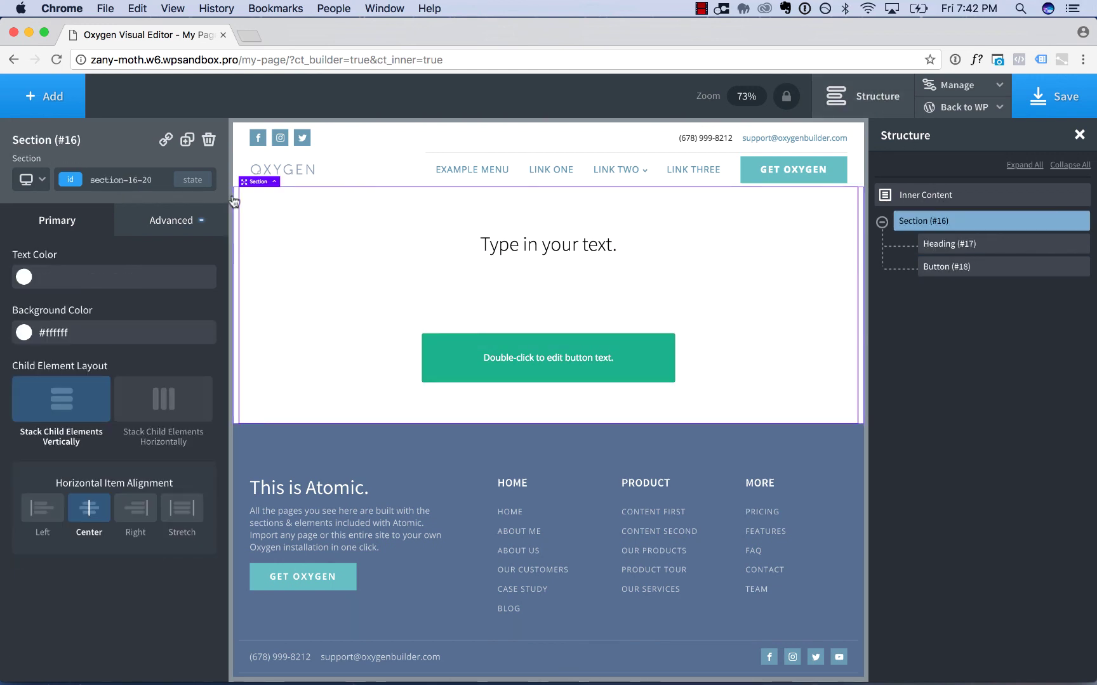
{"action": "left_click", "coordinate": [550, 254]}
{"action": "left_click", "coordinate": [25, 158]}
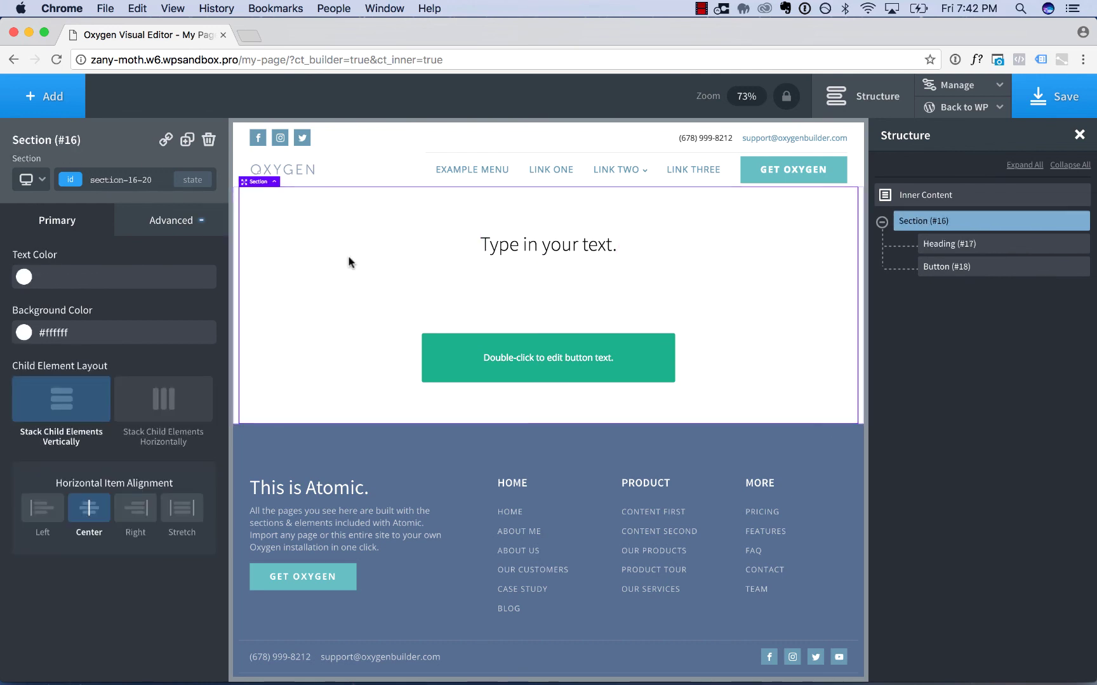
{"action": "double_click", "coordinate": [578, 248]}
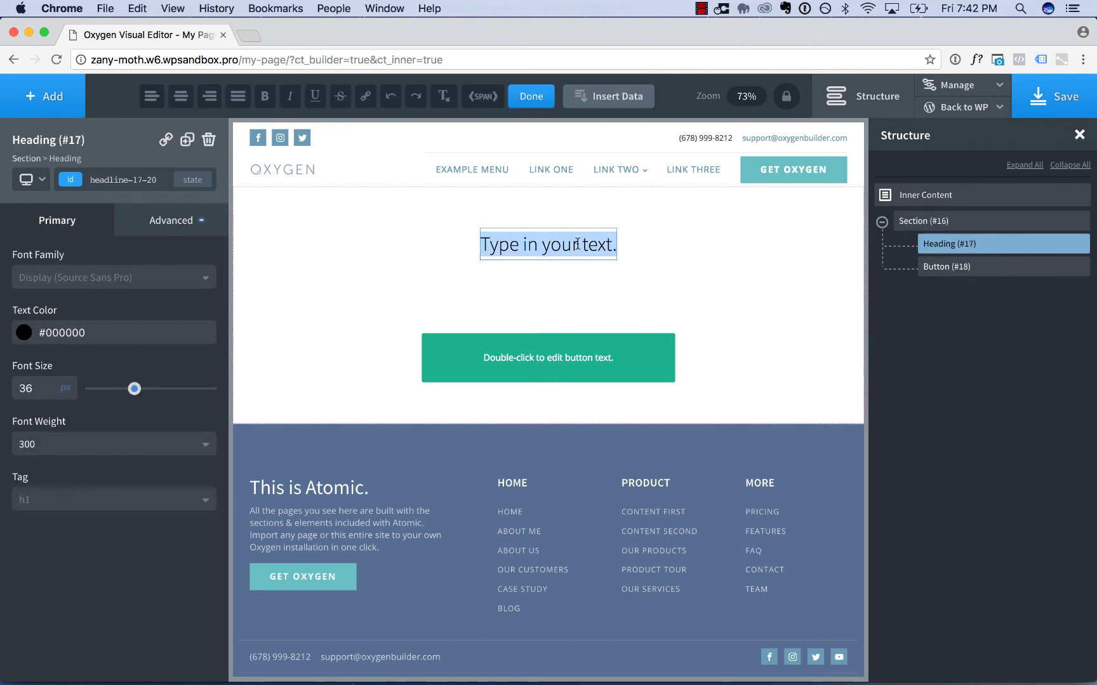
{"action": "left_click", "coordinate": [759, 245]}
{"action": "left_click", "coordinate": [209, 141]}
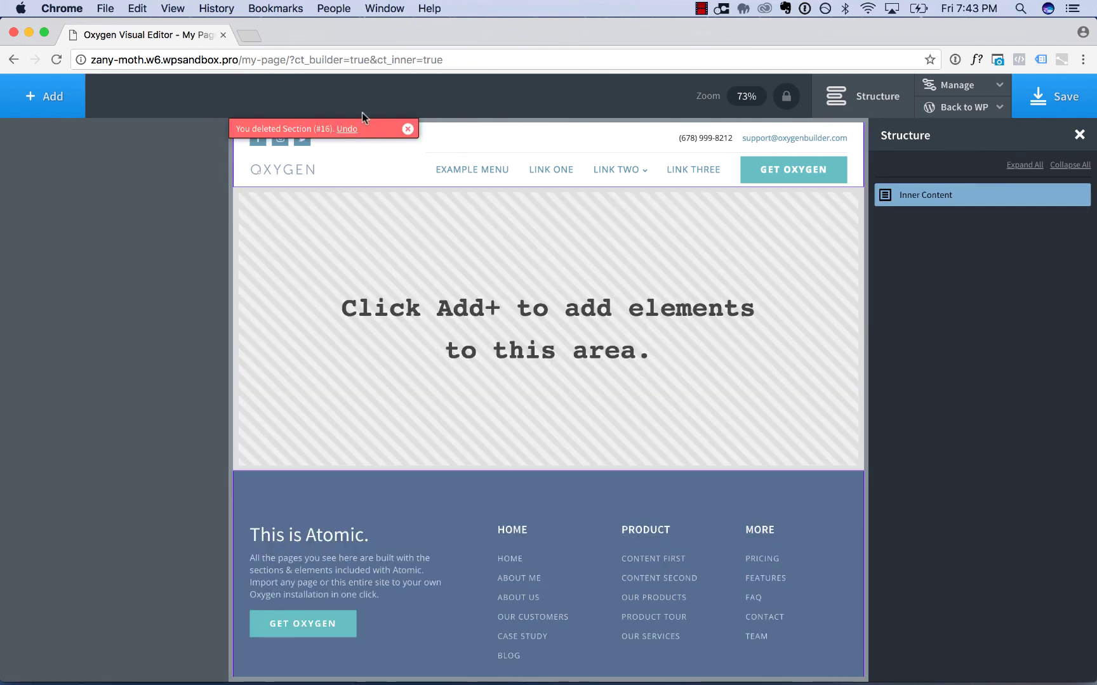
{"action": "left_click", "coordinate": [346, 130]}
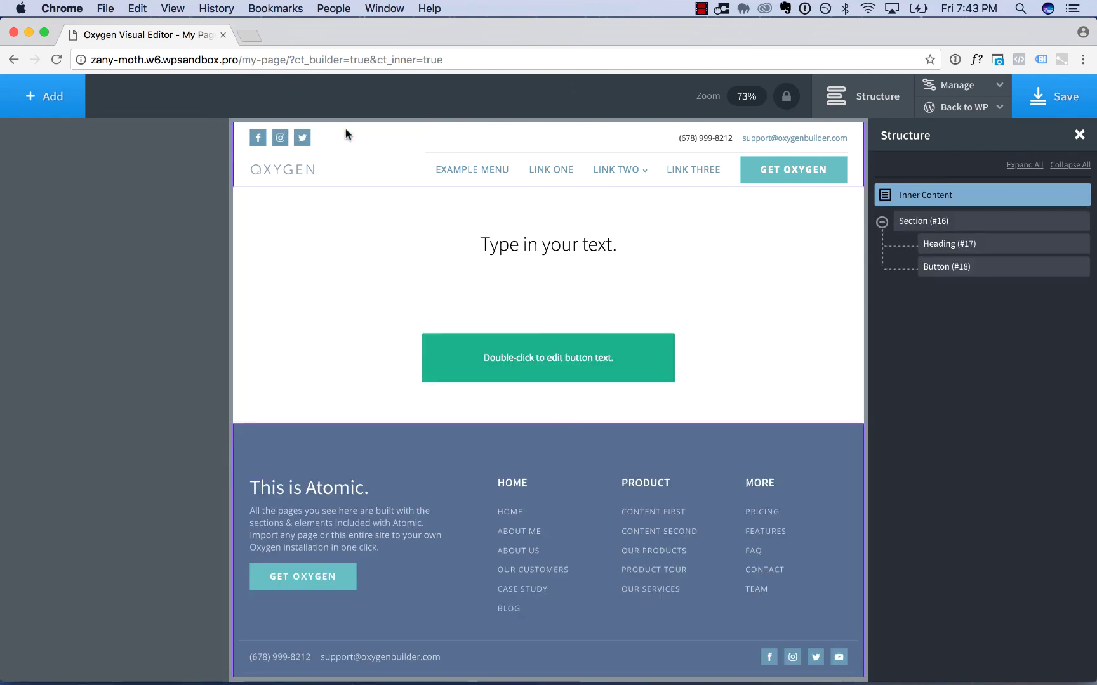